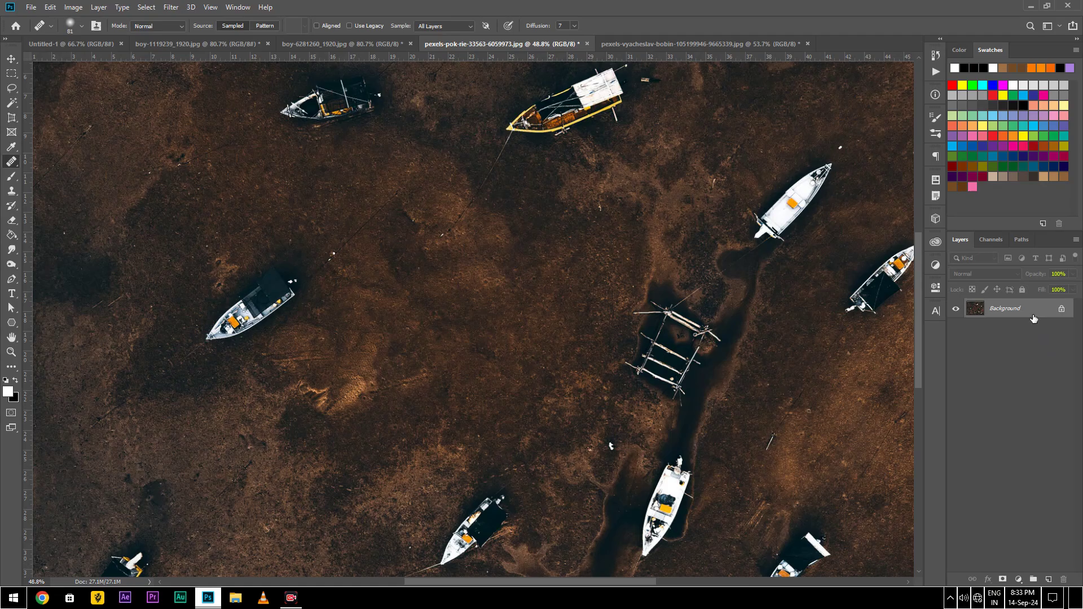
Inspect the blend Mode list and Pattern source options, then set Source back to Sampled.
left_click(166, 25)
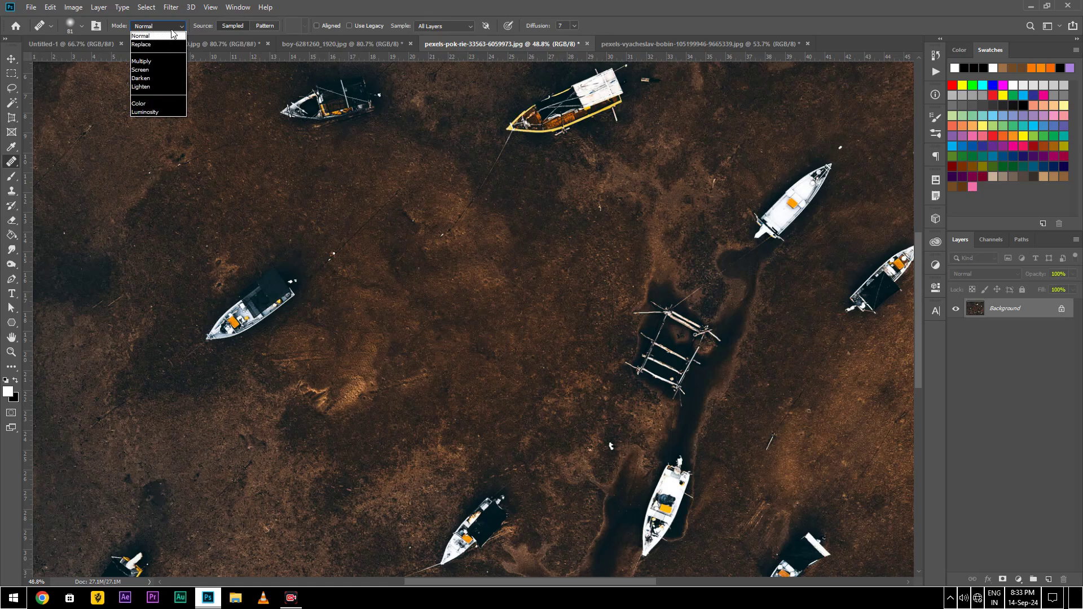
left_click(116, 24)
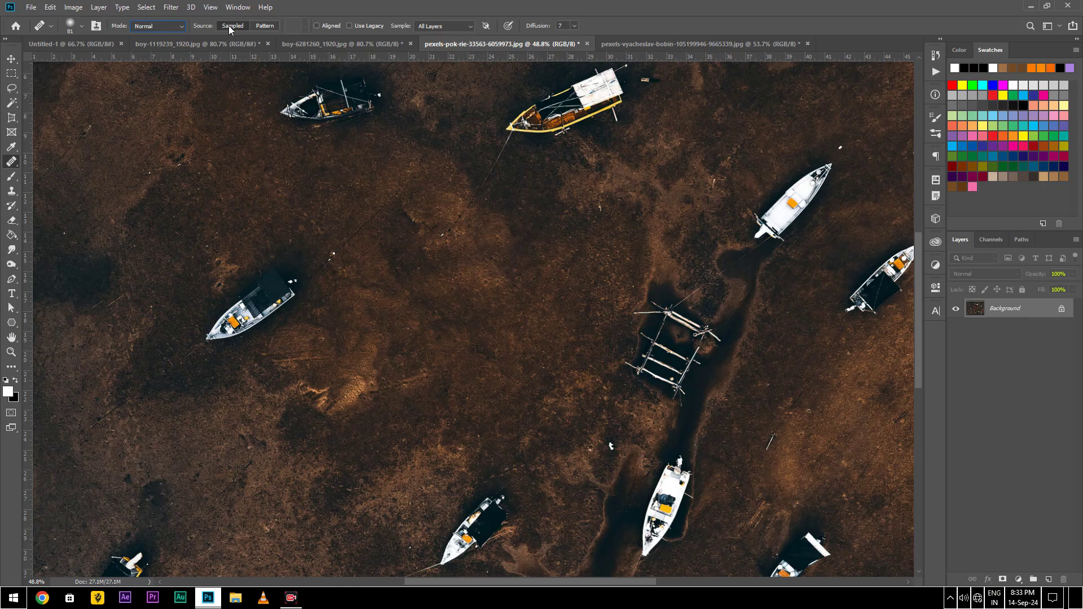
left_click(262, 29)
left_click(304, 26)
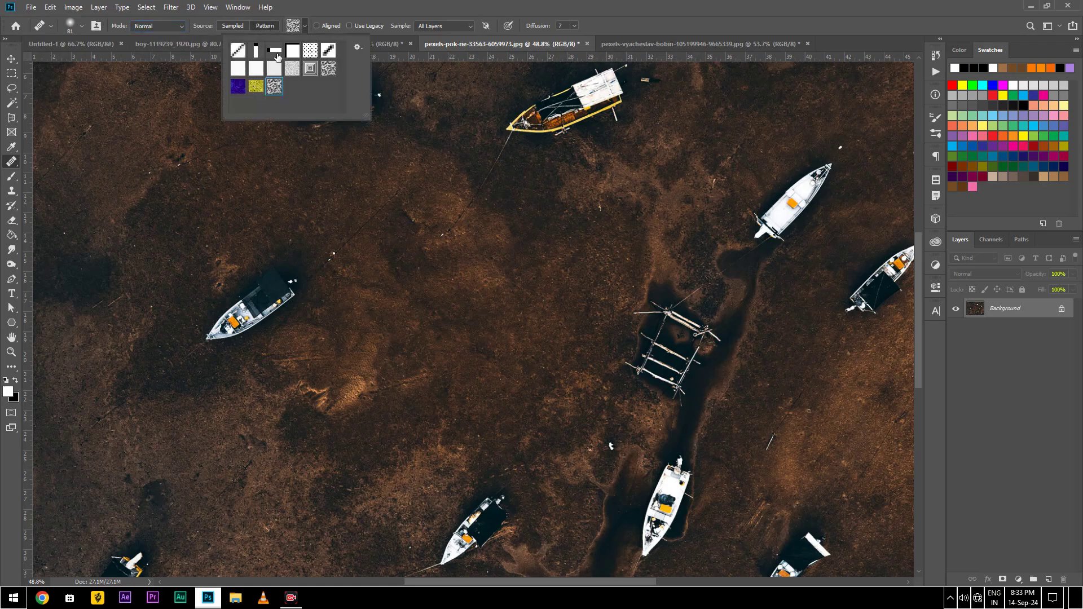
left_click(1033, 383)
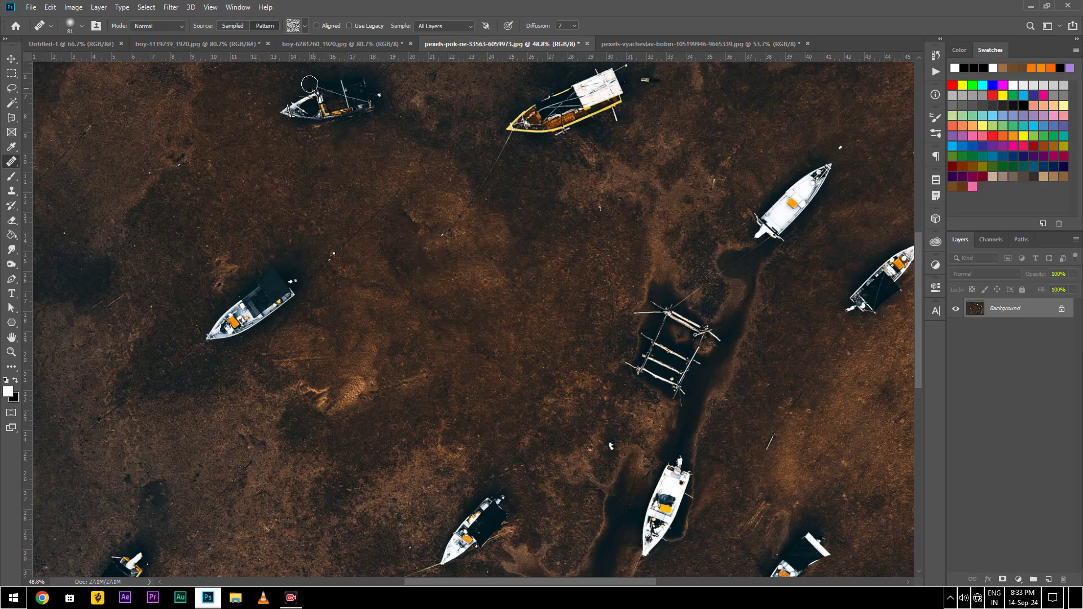
left_click(234, 25)
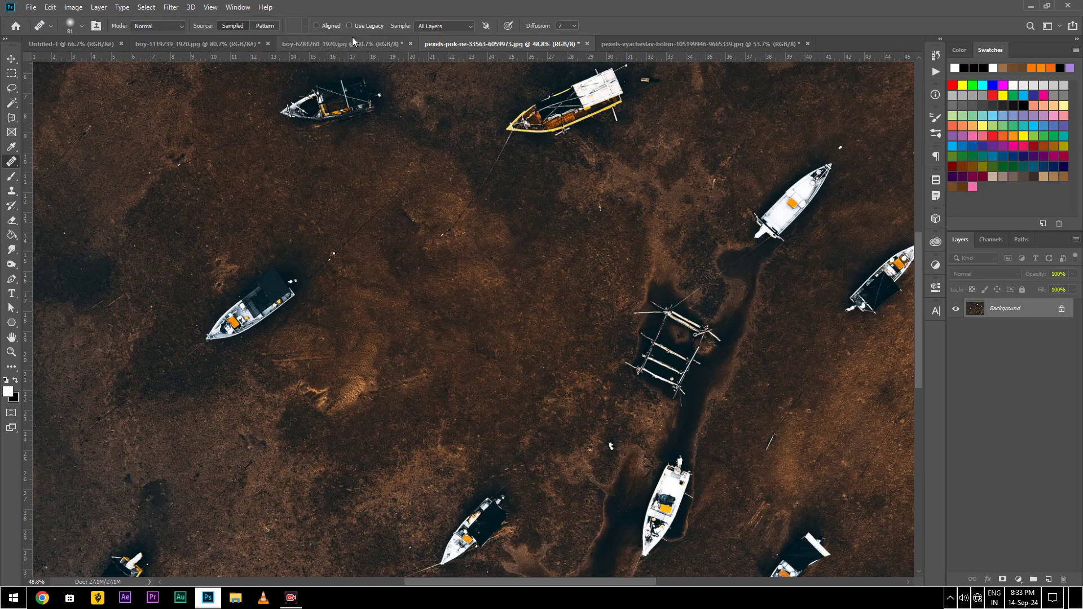
Check the Sample layers and Diffusion settings, then click the mud without a source point.
left_click(426, 27)
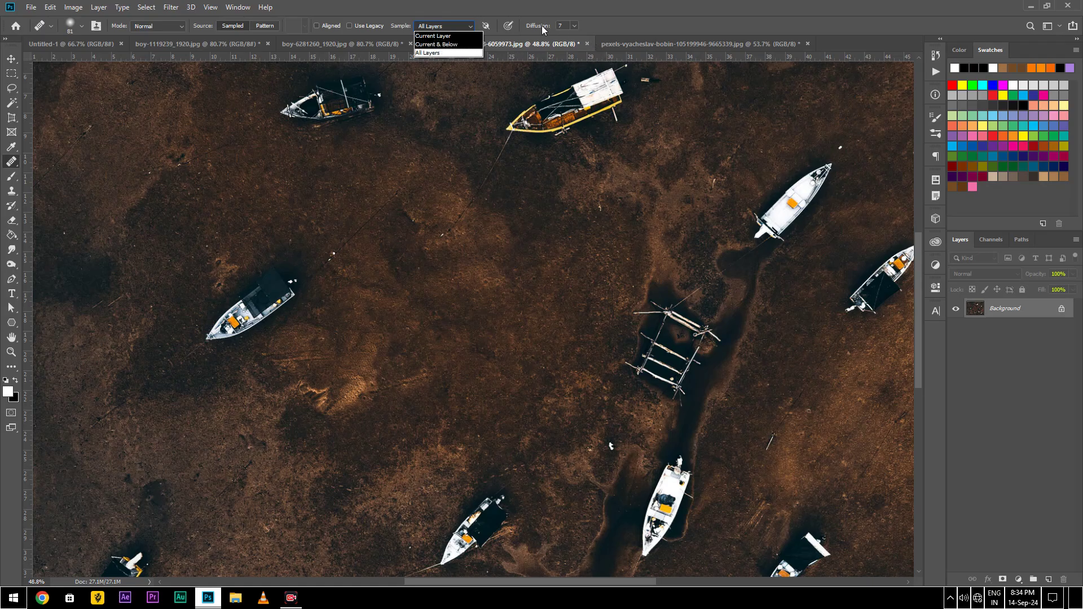
left_click(574, 29)
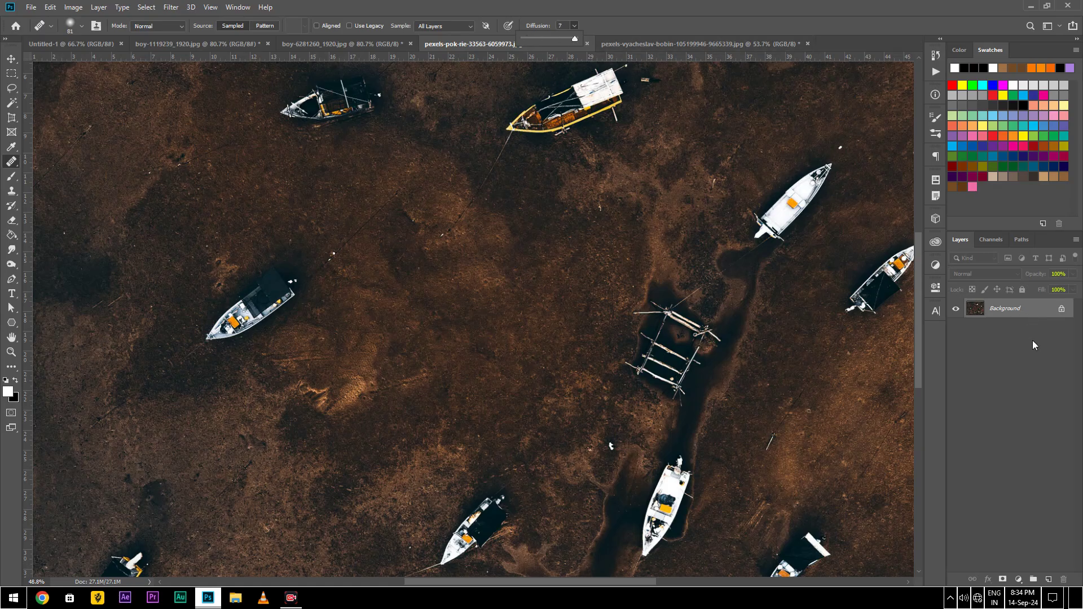
left_click(18, 163)
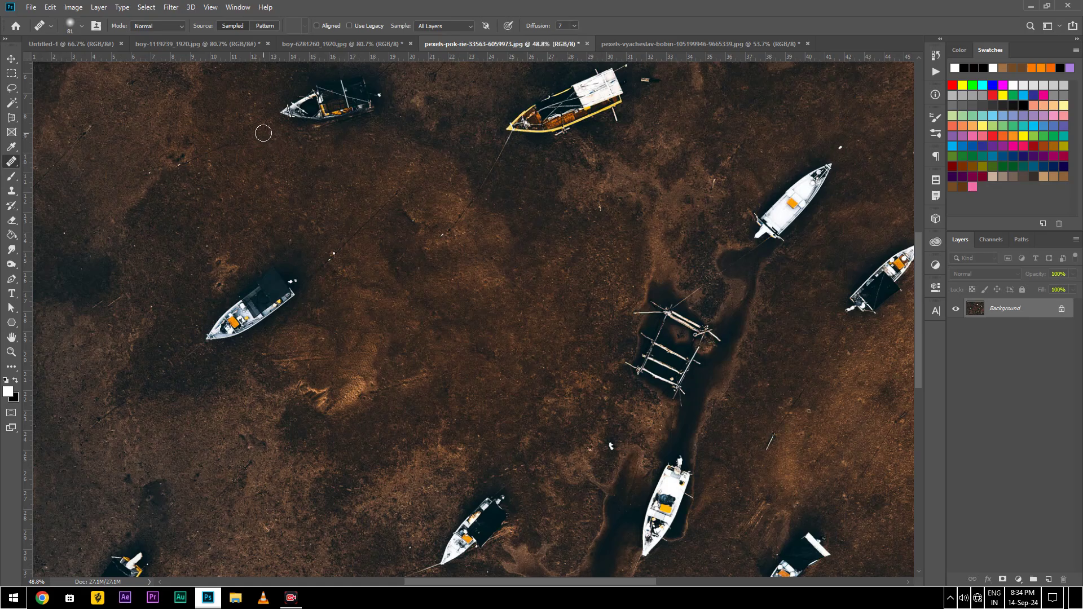
left_click(367, 229)
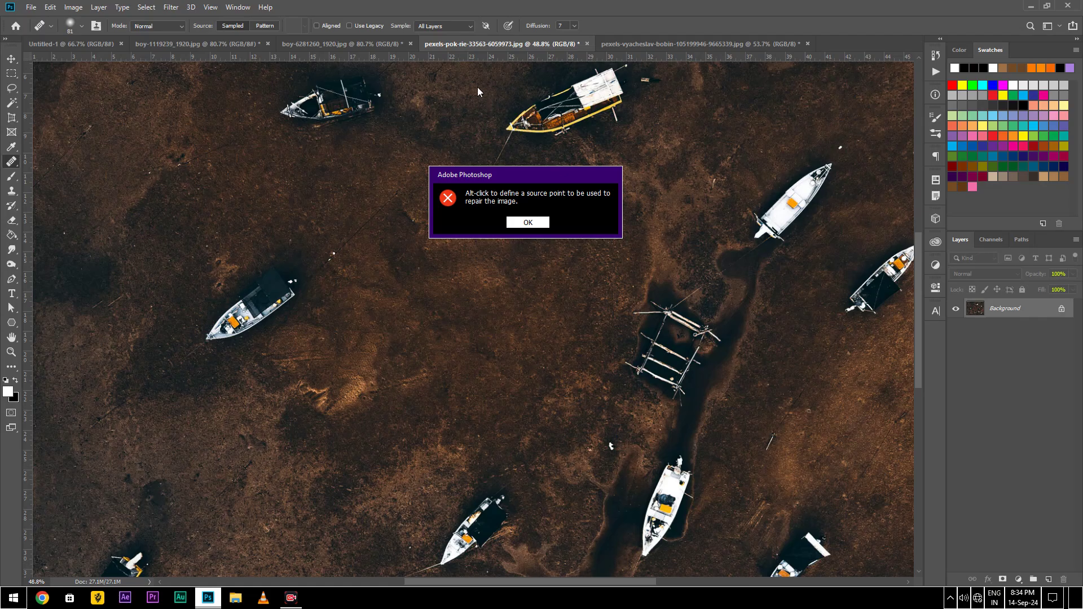
Dismiss the warning, keep Normal mode, and heal the small white specks on the mud.
left_click(528, 223)
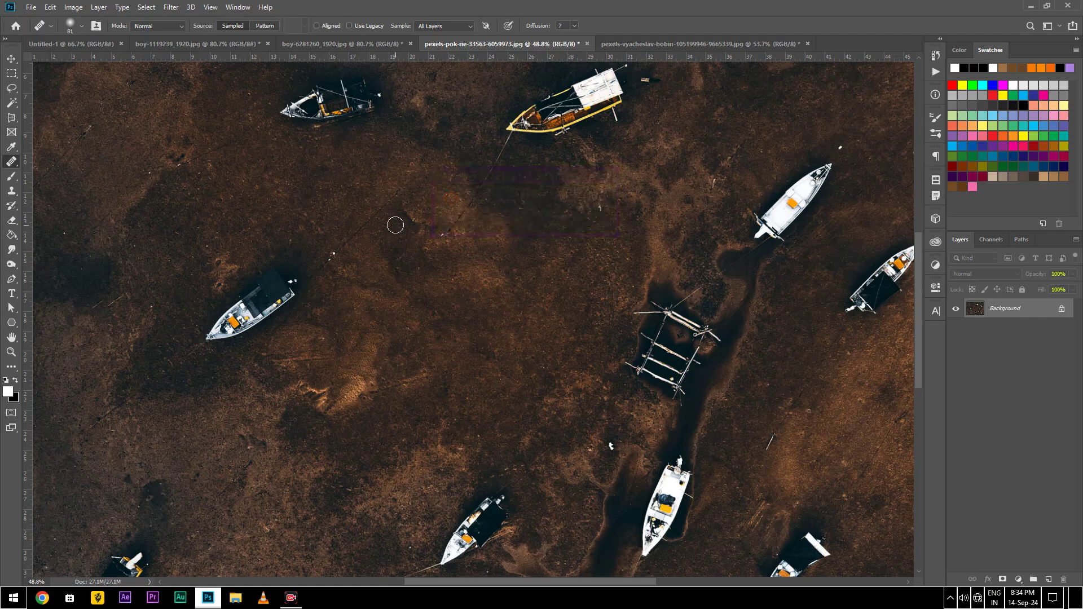
left_click(163, 26)
left_click(169, 35)
left_click(332, 257)
left_click(335, 208)
left_click(333, 255)
Heal a small mud spot and paint out the bow mooring rope, retrying after two undos.
left_click(519, 275)
left_click_drag(441, 234, 509, 136)
key("ctrl+z")
left_click_drag(508, 138, 444, 234)
key("ctrl+z")
left_click_drag(506, 135, 463, 207)
left_click(443, 235)
Zoom in to heal the rope remnant under the yellow boat's bow, then zoom out.
scroll(508, 131, "up", 2)
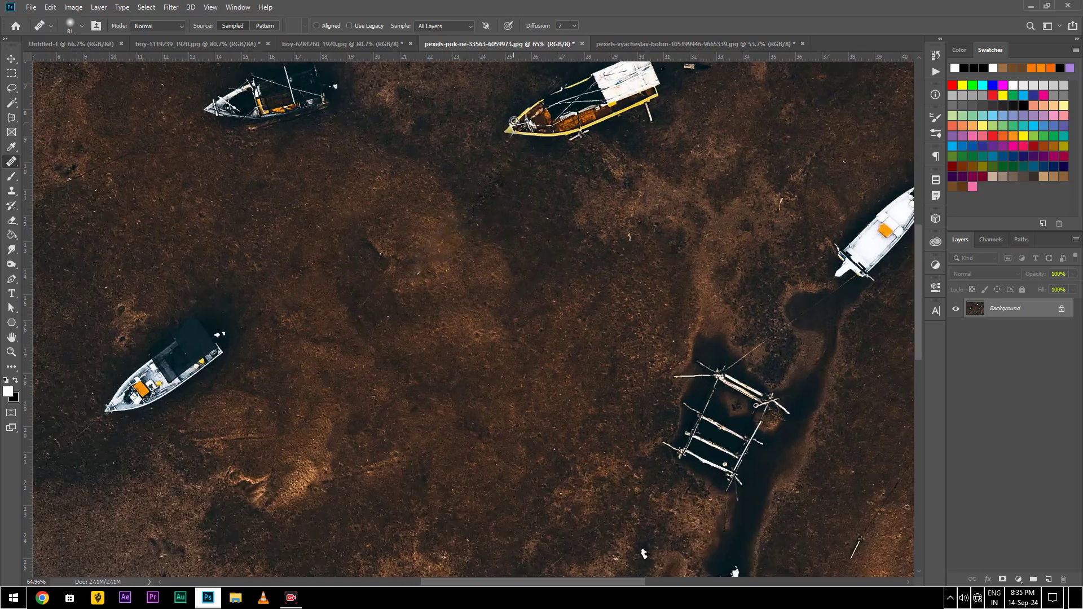
scroll(508, 131, "up", 2)
scroll(508, 130, "up", 2)
scroll(480, 150, "up", 2)
left_click_drag(480, 150, 464, 161)
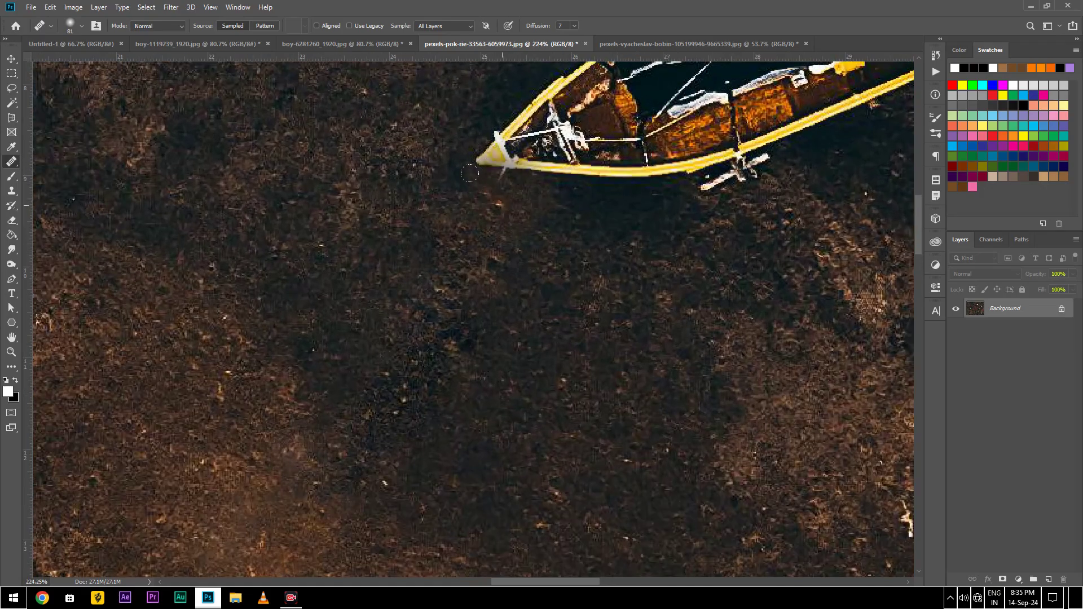
scroll(552, 294, "down", 2)
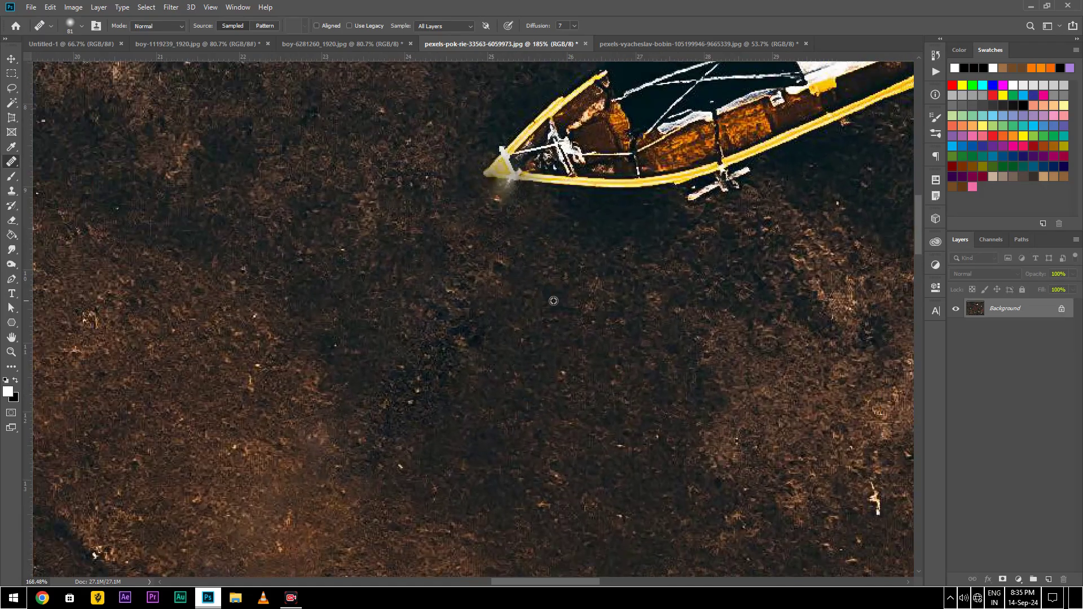
scroll(552, 293, "down", 3)
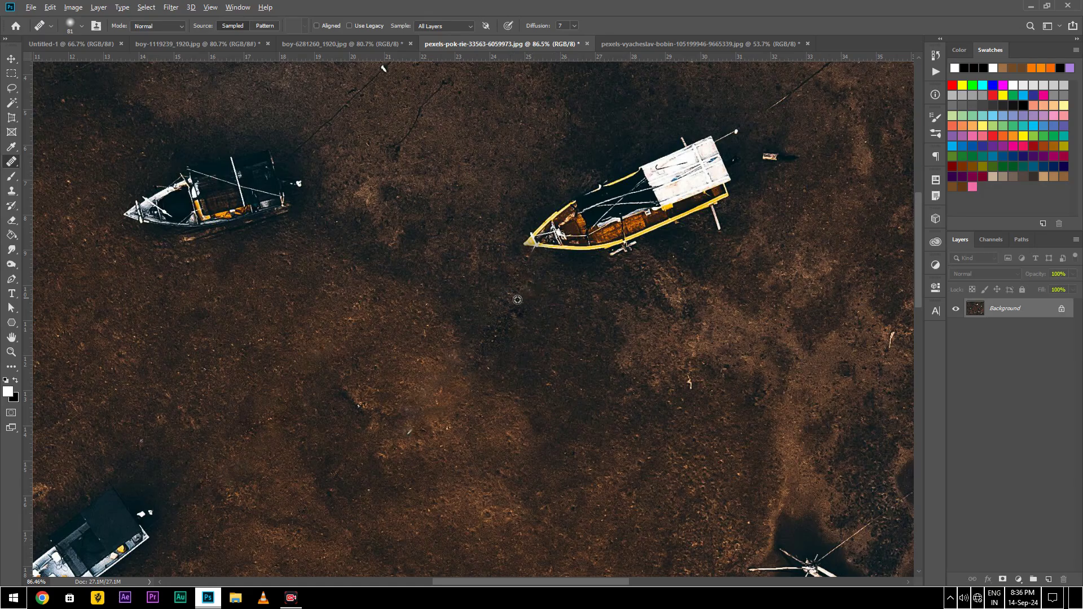
scroll(563, 276, "down", 2)
scroll(567, 268, "down", 2)
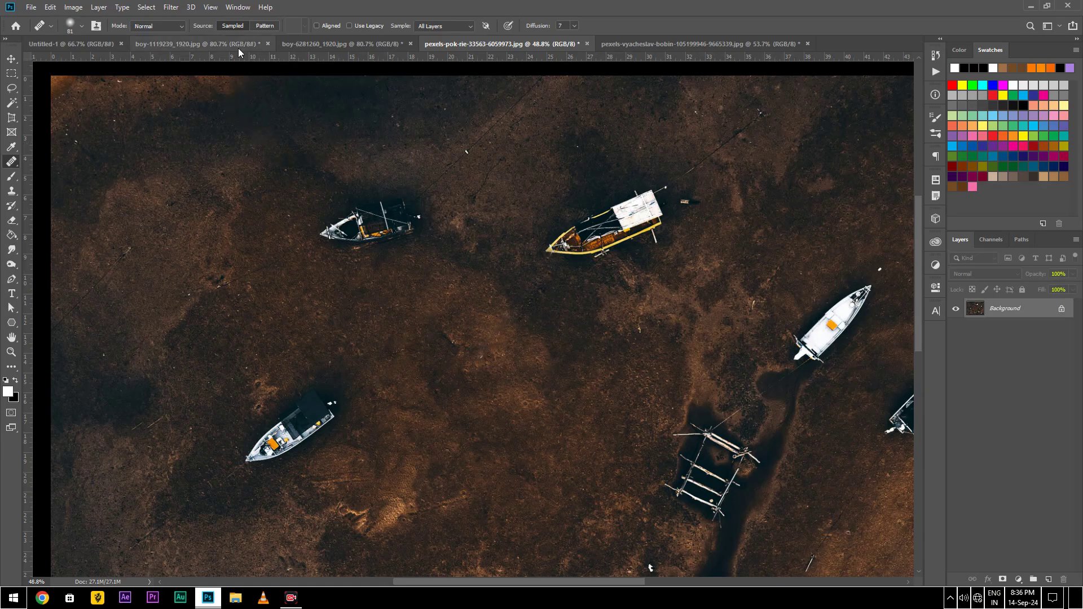
left_click(176, 25)
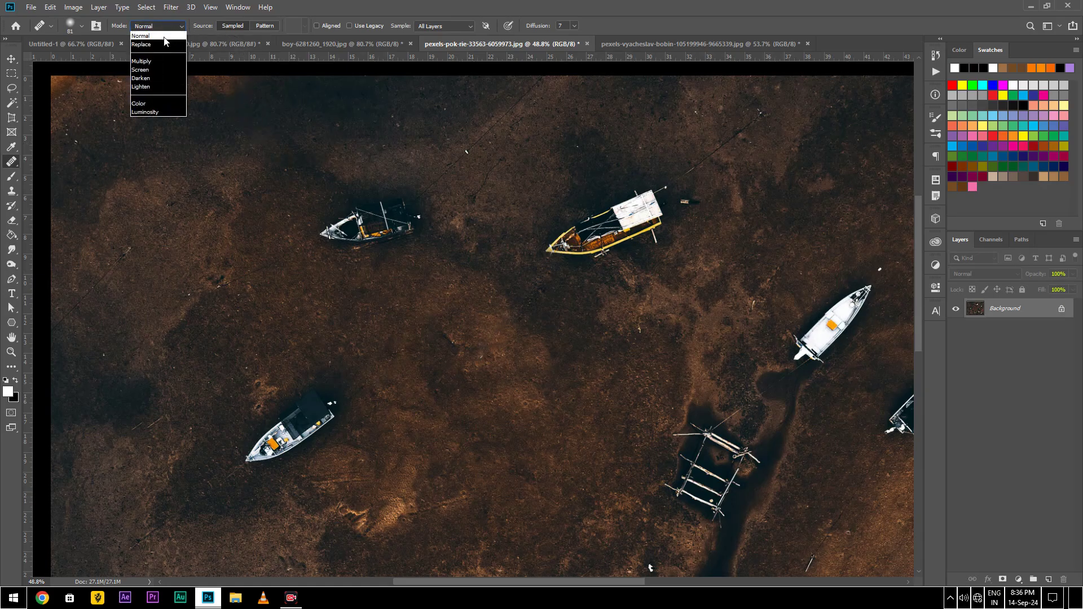
Switch the healing mode from Replace to Darken and brush two mud patches between the boats.
left_click(161, 44)
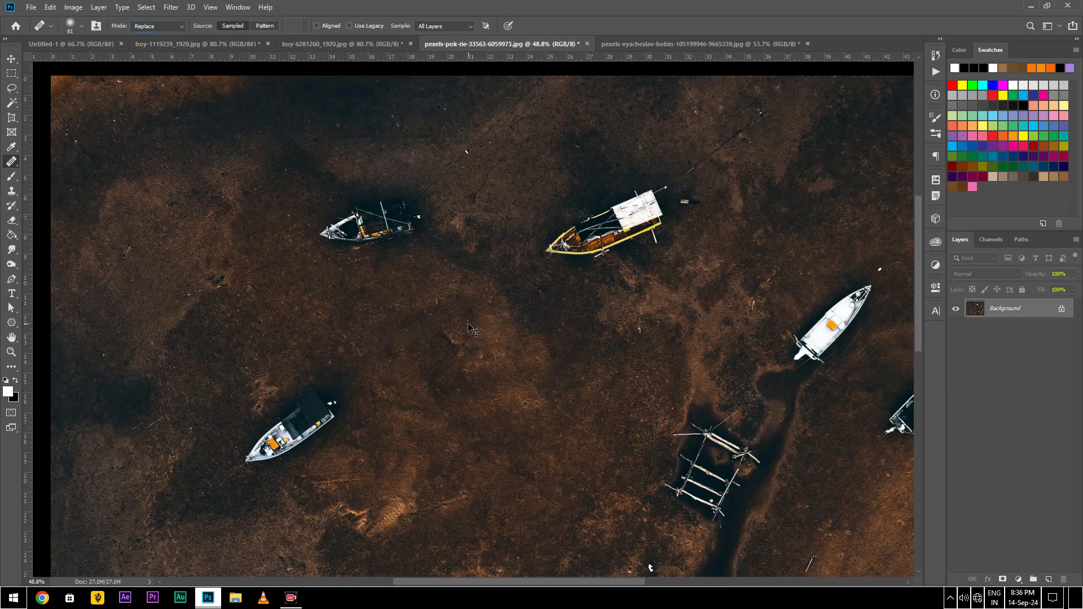
left_click(170, 28)
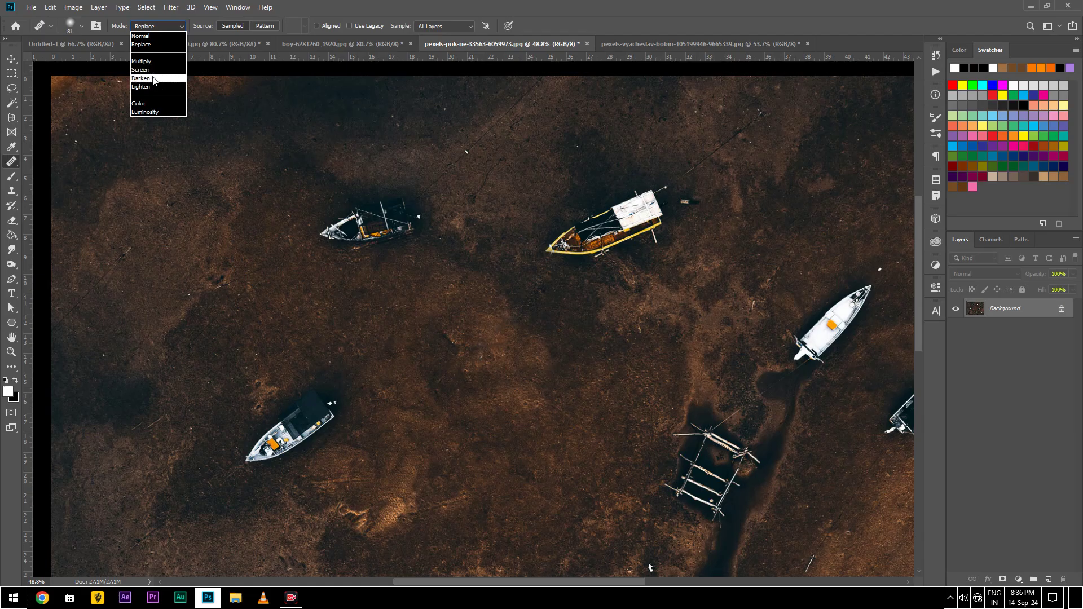
left_click(152, 80)
left_click_drag(487, 294, 426, 376)
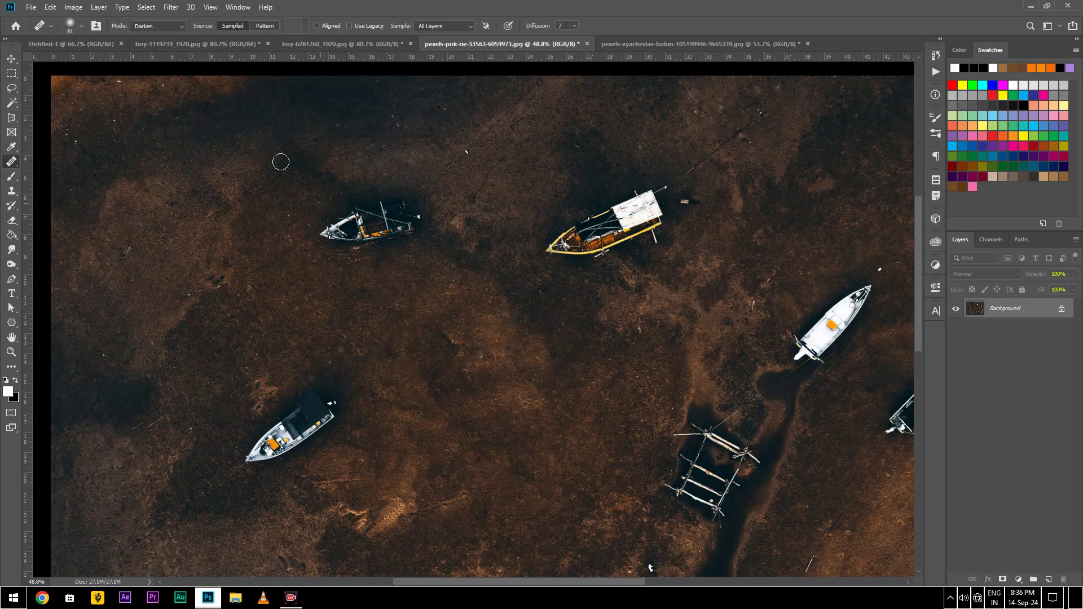
left_click(151, 24)
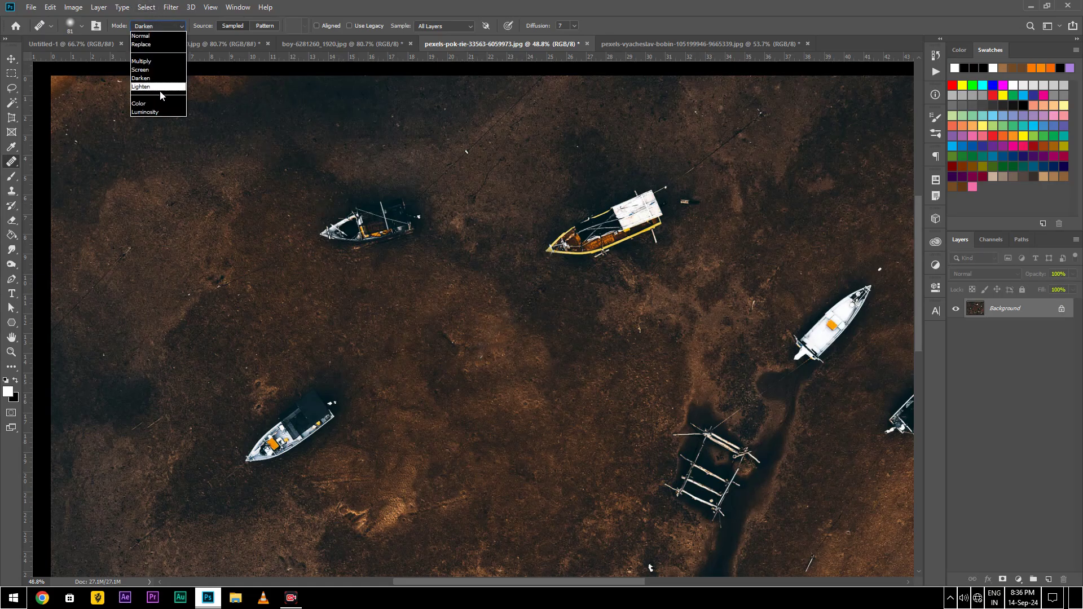
left_click(468, 362)
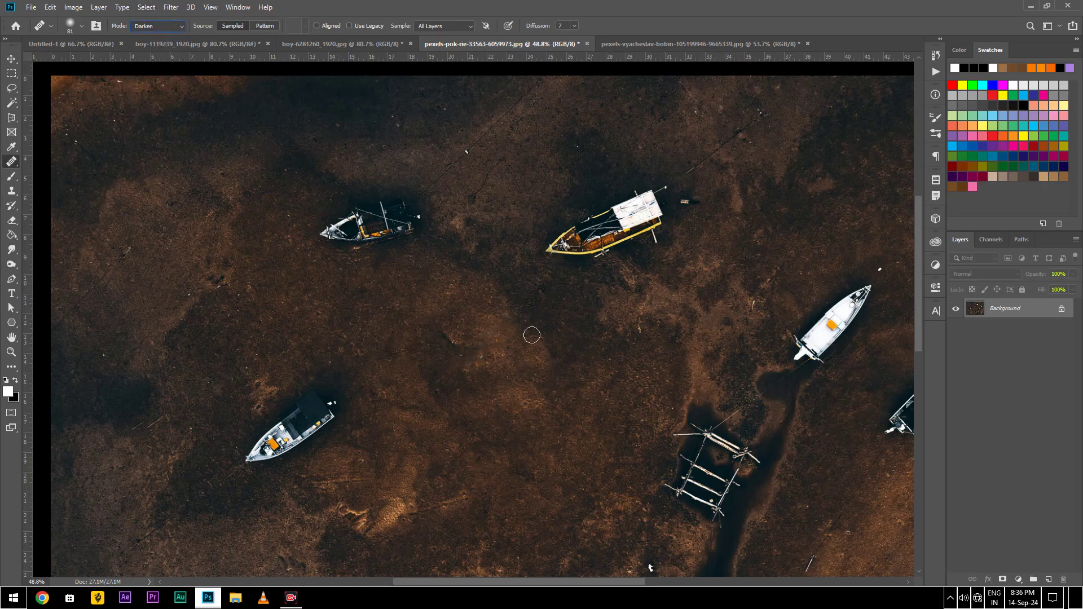
left_click_drag(423, 370, 564, 351)
left_click(169, 26)
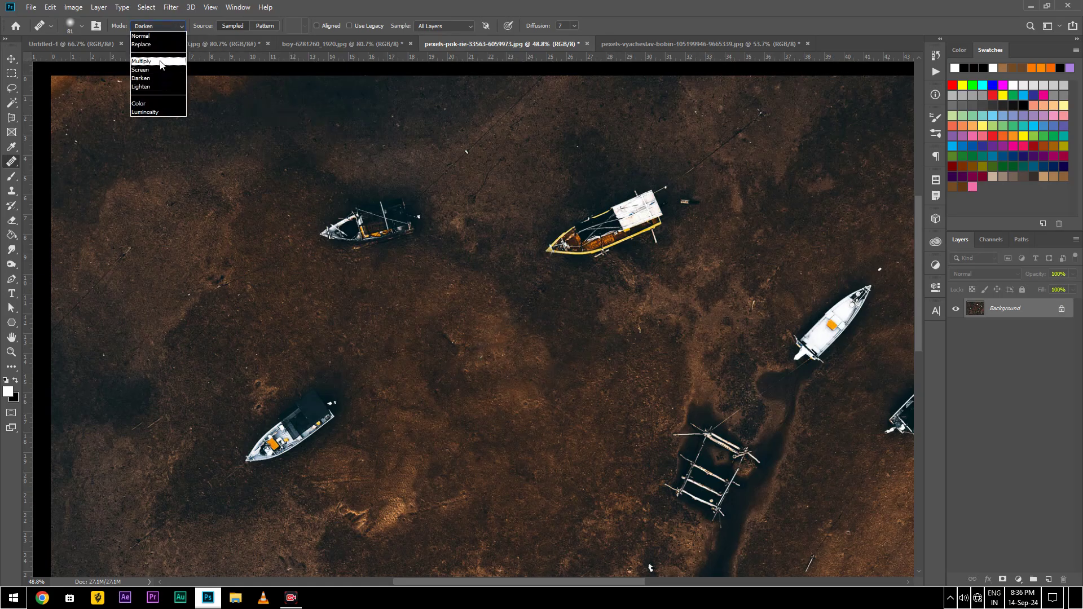
Choose Lighten as the healing blend mode.
left_click(161, 87)
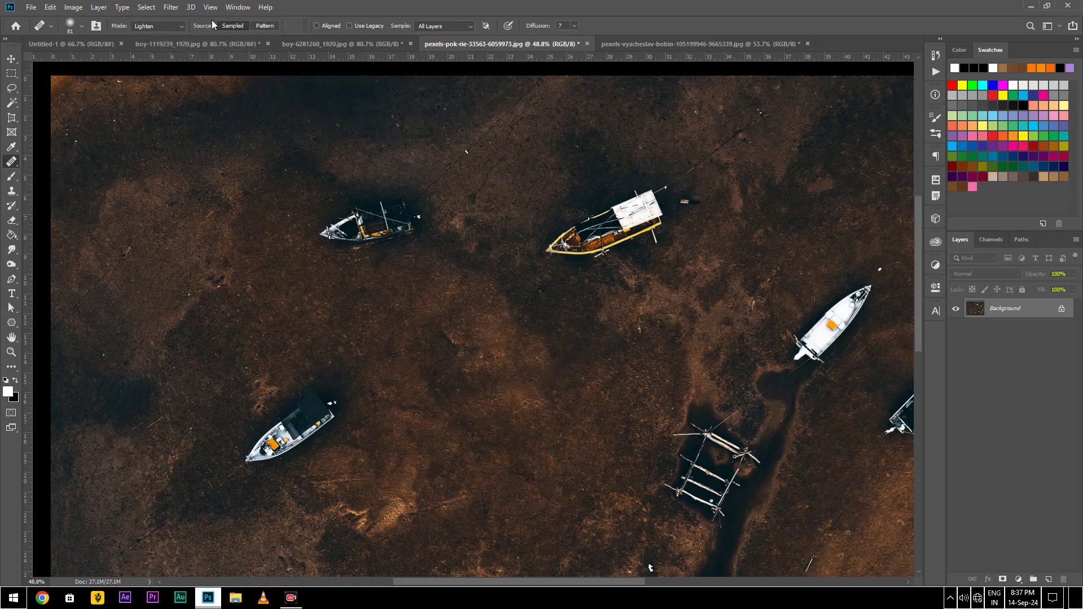
Try two Pattern-source strokes, undo both, paint a stroke across the mud, and return Source to Sampled.
left_click(271, 27)
mouse_move(394, 152)
left_mouse_down()
mouse_move(283, 162)
mouse_move(330, 167)
left_mouse_up()
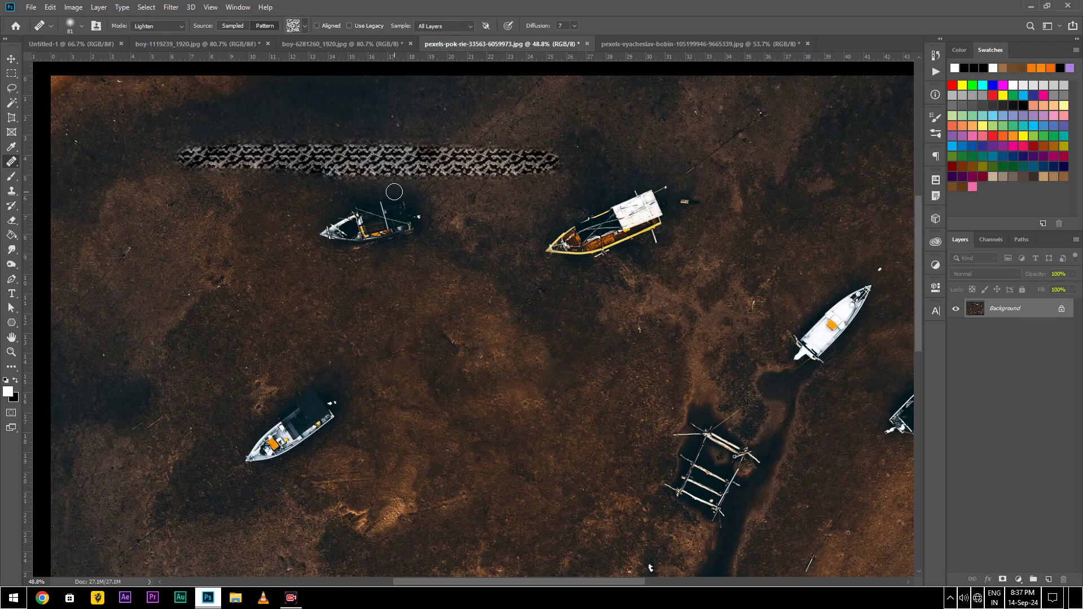
mouse_move(556, 250)
left_mouse_down()
mouse_move(644, 203)
mouse_move(646, 225)
left_mouse_up()
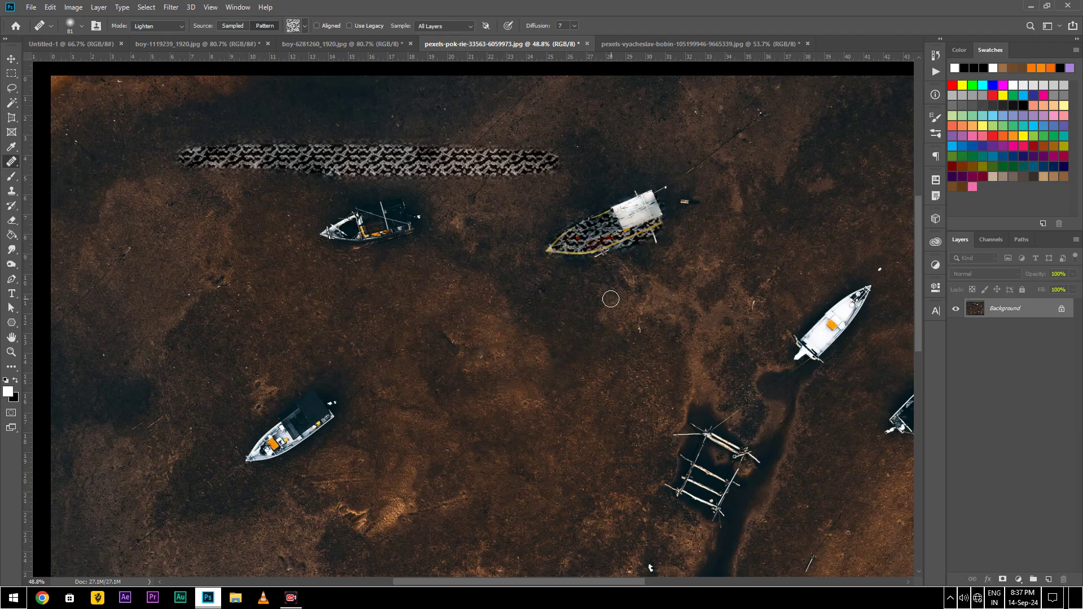
key("ctrl+z")
key("ctrl+z")
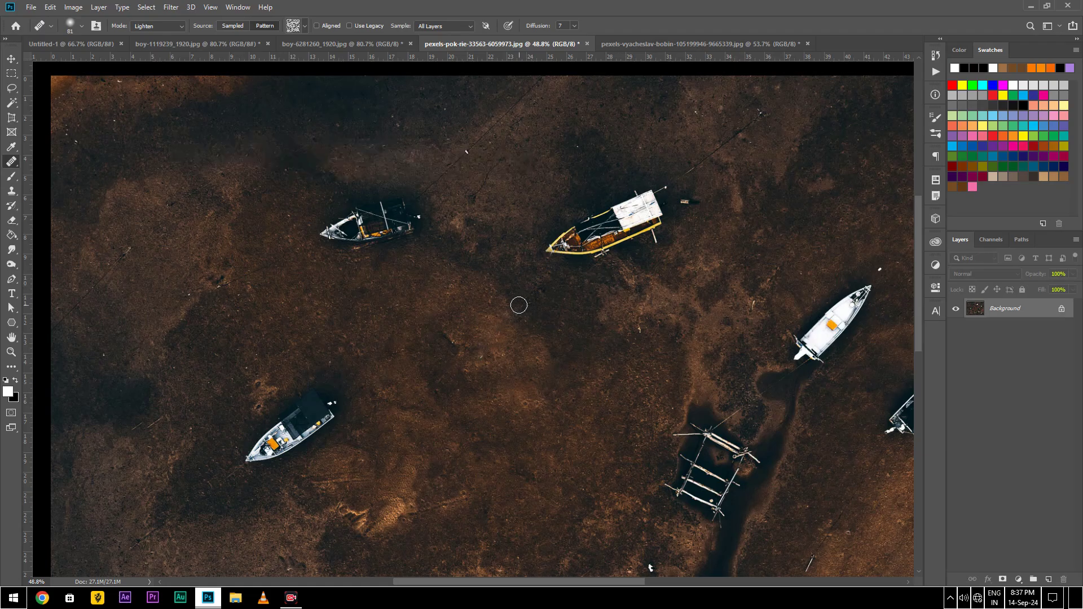
key("ctrl+z")
mouse_move(597, 353)
left_mouse_down()
mouse_move(580, 339)
mouse_move(530, 364)
left_mouse_up()
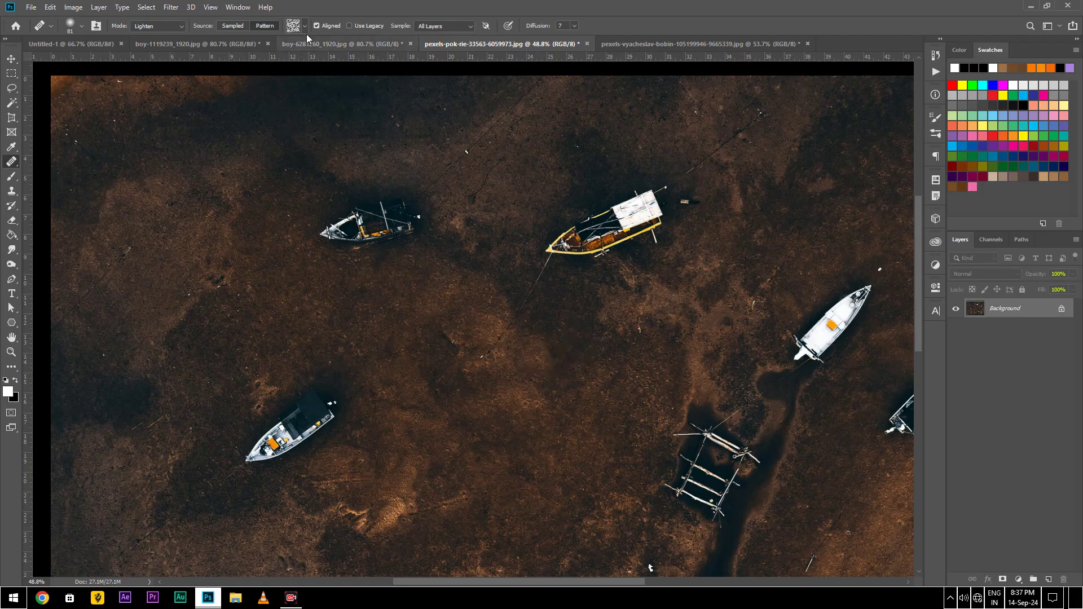
left_click(231, 26)
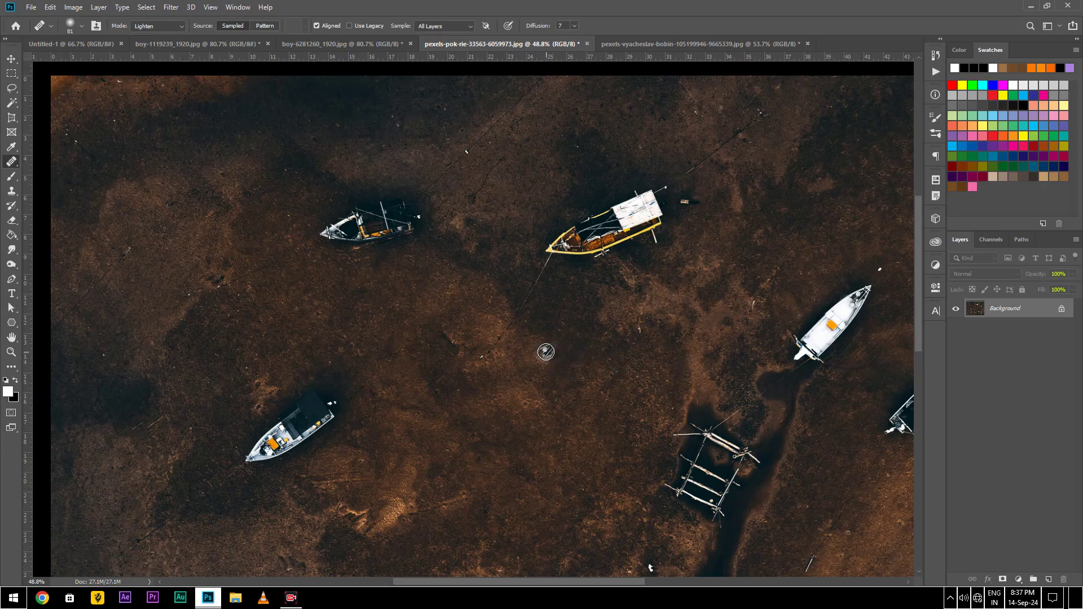
Paint a copy of the white boat, bow to stern, on the central mud, then uncheck Aligned.
mouse_move(557, 352)
left_mouse_down()
mouse_move(493, 412)
mouse_move(566, 339)
left_mouse_up()
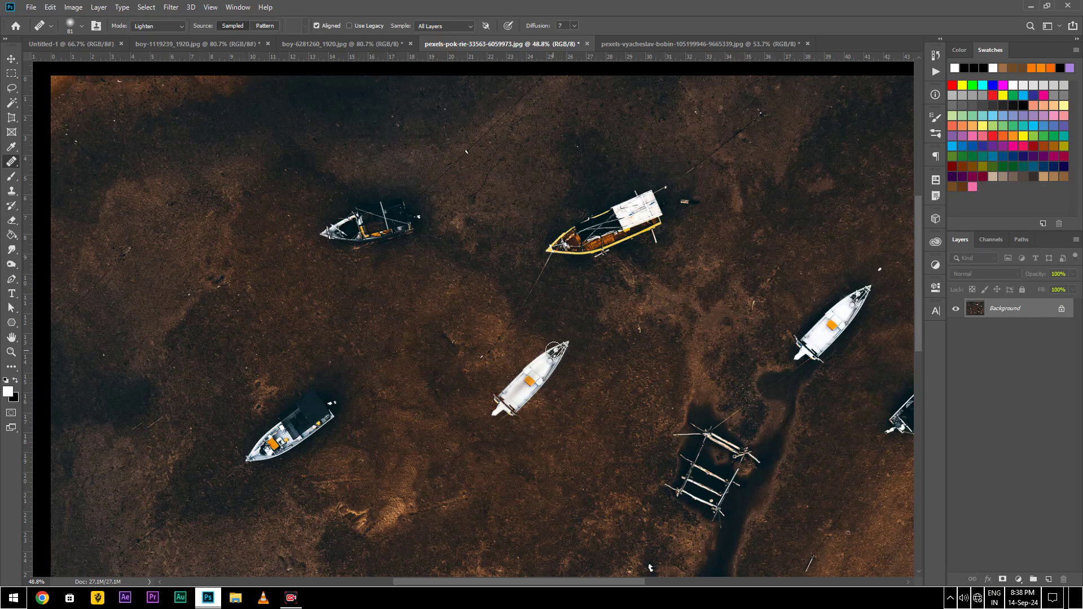
left_click_drag(555, 352, 501, 394)
mouse_move(499, 400)
left_mouse_down()
mouse_move(503, 416)
mouse_move(475, 445)
mouse_move(502, 423)
mouse_move(451, 449)
left_mouse_up()
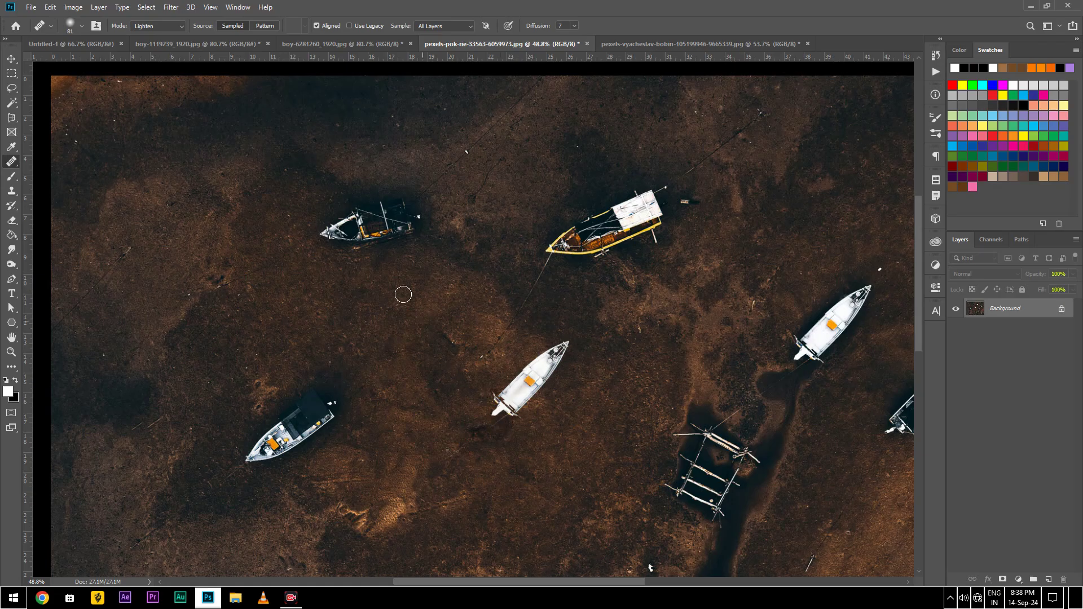
left_click(317, 25)
Paint two non-aligned boat clones, enable Use Legacy, and clone a third boat below the middle copy.
mouse_move(477, 297)
left_mouse_down()
mouse_move(486, 285)
mouse_move(414, 347)
mouse_move(417, 336)
left_mouse_up()
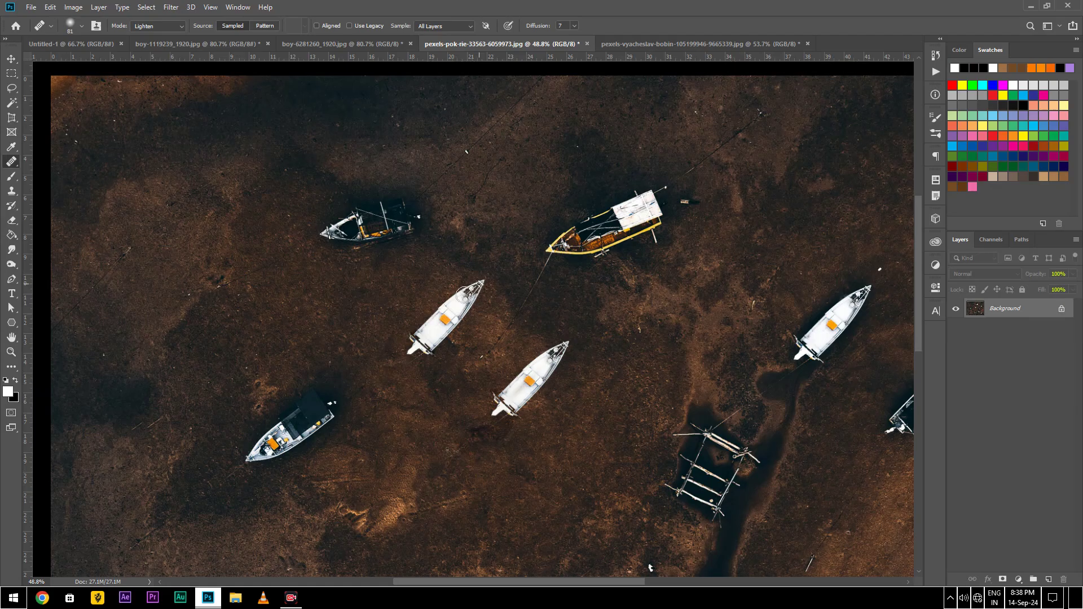
left_click_drag(477, 286, 426, 364)
left_click(353, 27)
mouse_move(627, 402)
left_mouse_down()
mouse_move(566, 439)
mouse_move(536, 476)
mouse_move(638, 394)
left_mouse_up()
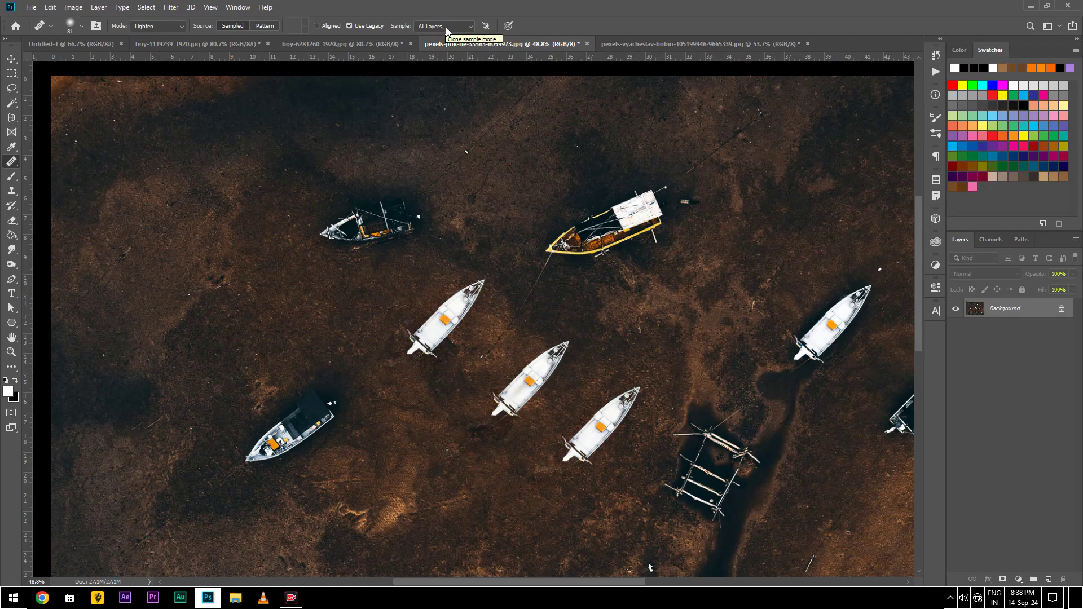
Turn Aligned back on, clone a boat beside the yellow boat, then undo it.
left_click(317, 26)
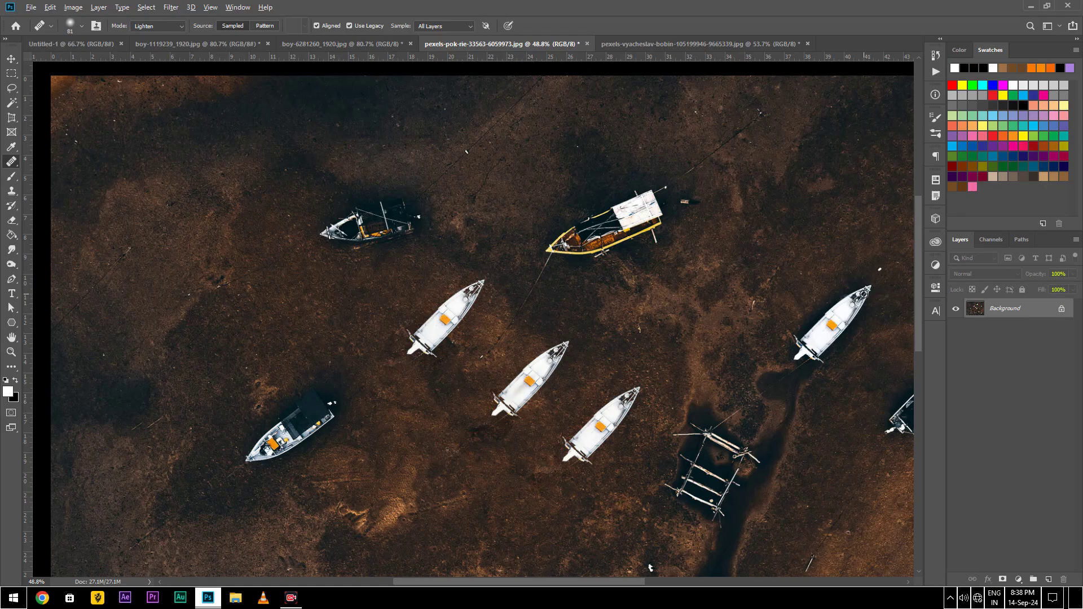
left_click(848, 288, "alt")
left_click_drag(756, 248, 666, 330)
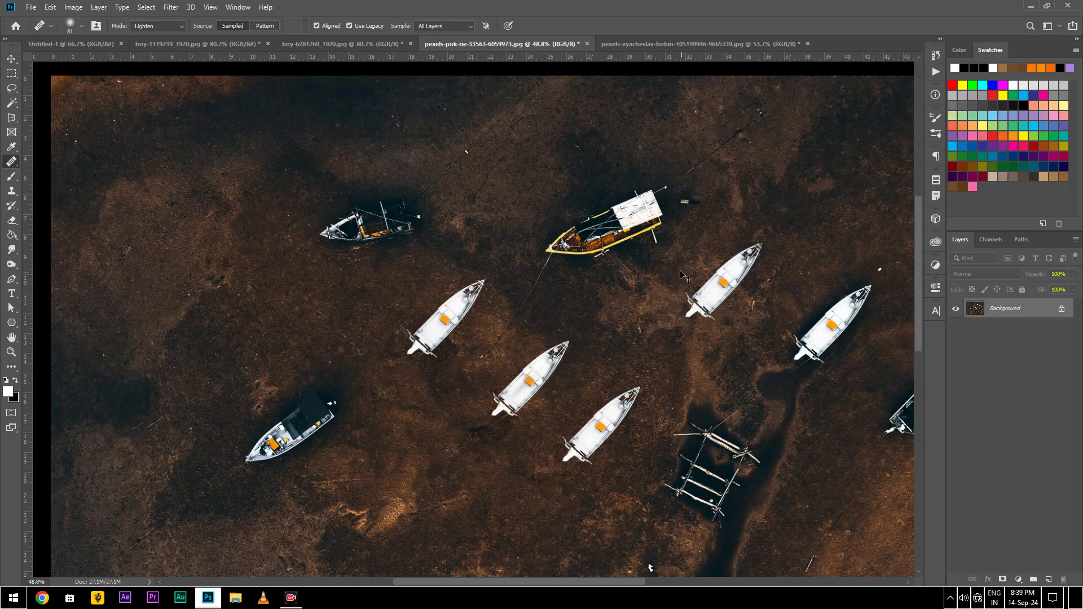
key("ctrl+z")
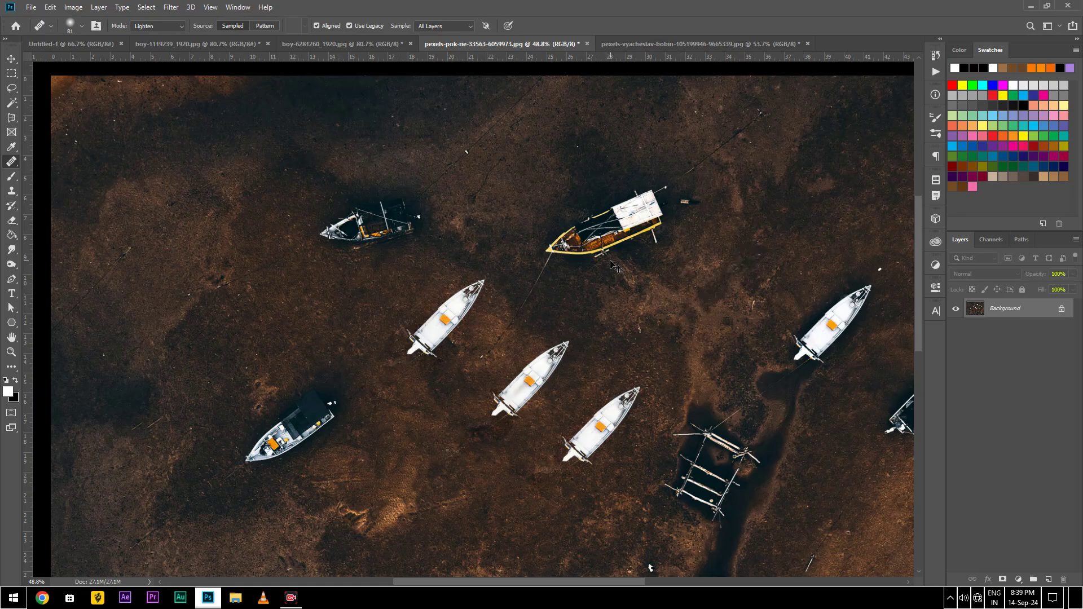
Undo the middle clones and paint a faint boat copy onto the top mud.
key("ctrl+z")
key("ctrl+z")
key("ctrl+z")
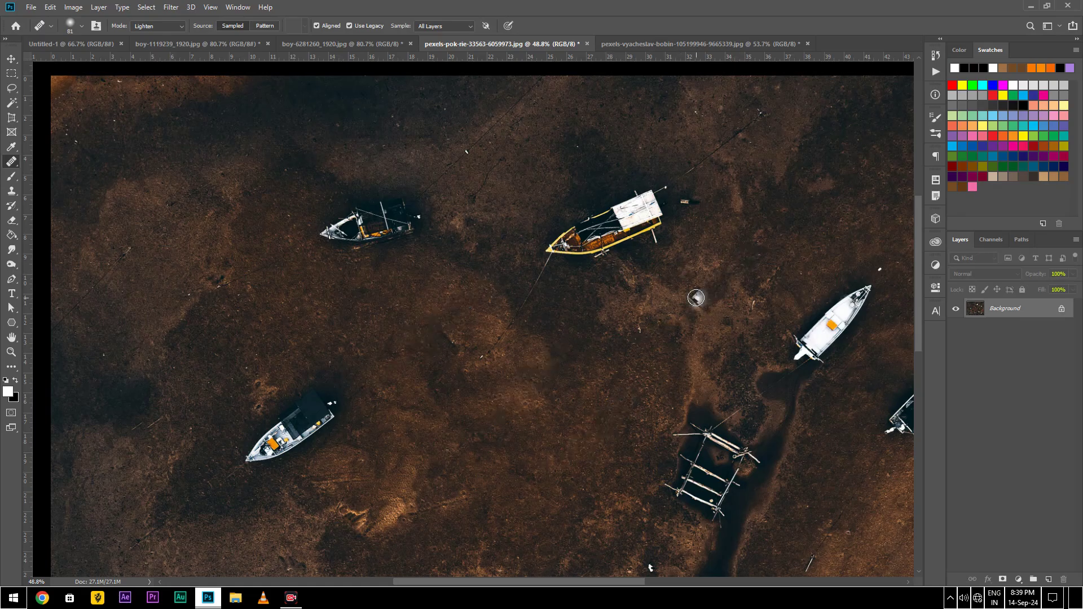
scroll(695, 298, "up", 2)
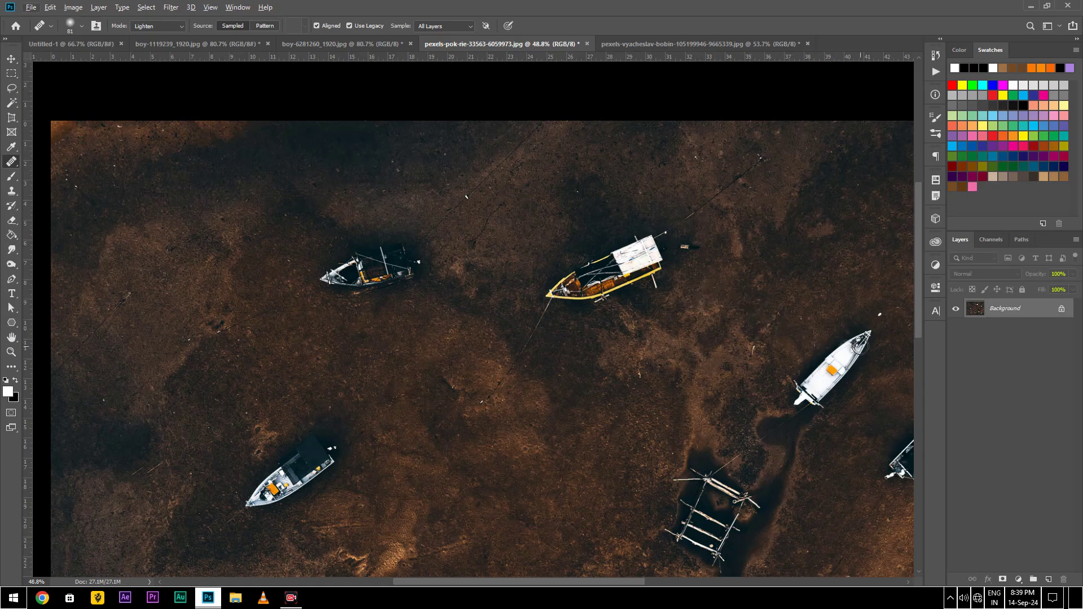
mouse_move(515, 189)
left_mouse_down()
mouse_move(532, 152)
mouse_move(513, 176)
mouse_move(527, 155)
mouse_move(464, 193)
mouse_move(463, 216)
mouse_move(511, 185)
mouse_move(480, 210)
mouse_move(489, 176)
left_mouse_up()
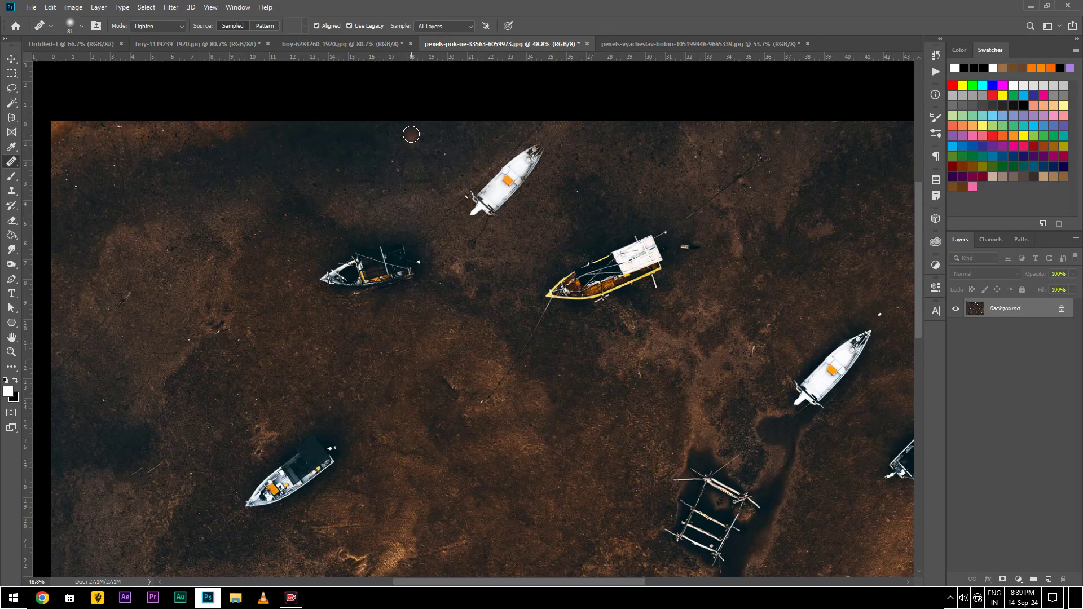
mouse_move(401, 140)
left_mouse_down()
mouse_move(382, 140)
mouse_move(398, 153)
left_mouse_up()
Turn Use Legacy off and paint more boat copies and texture across the upper-left mud.
left_click(349, 26)
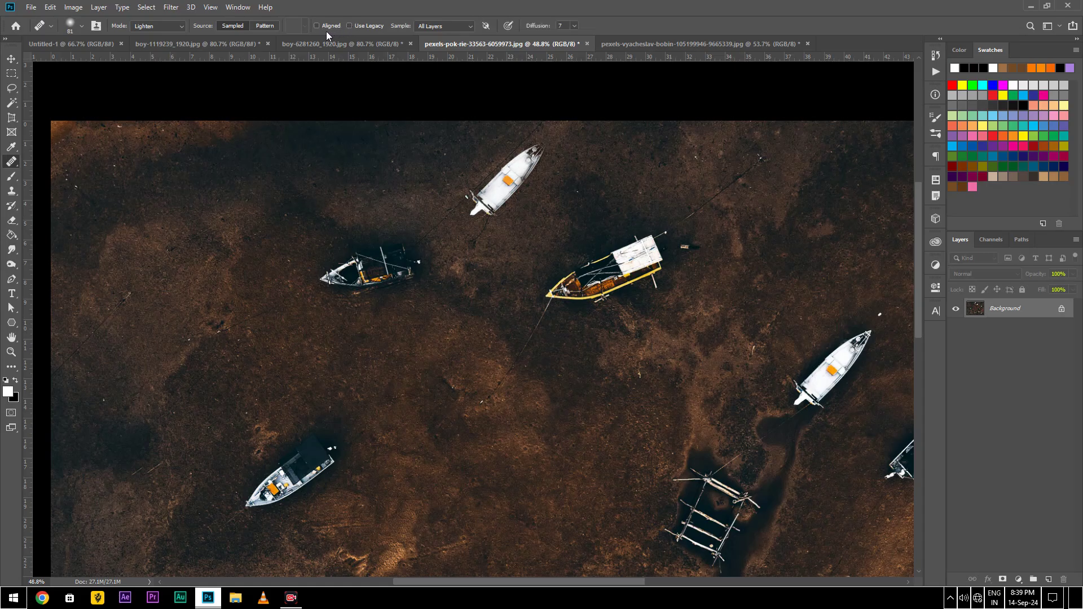
left_click(859, 341, "alt")
mouse_move(396, 163)
left_mouse_down()
mouse_move(344, 210)
mouse_move(338, 238)
mouse_move(334, 223)
left_mouse_up()
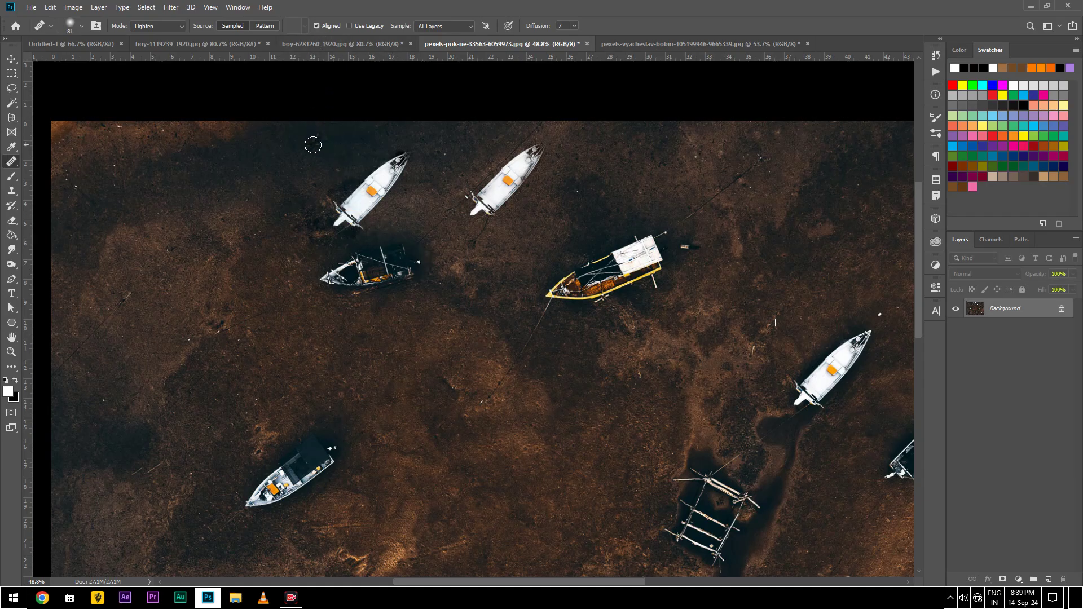
mouse_move(313, 146)
left_mouse_down()
mouse_move(284, 187)
mouse_move(283, 155)
left_mouse_up()
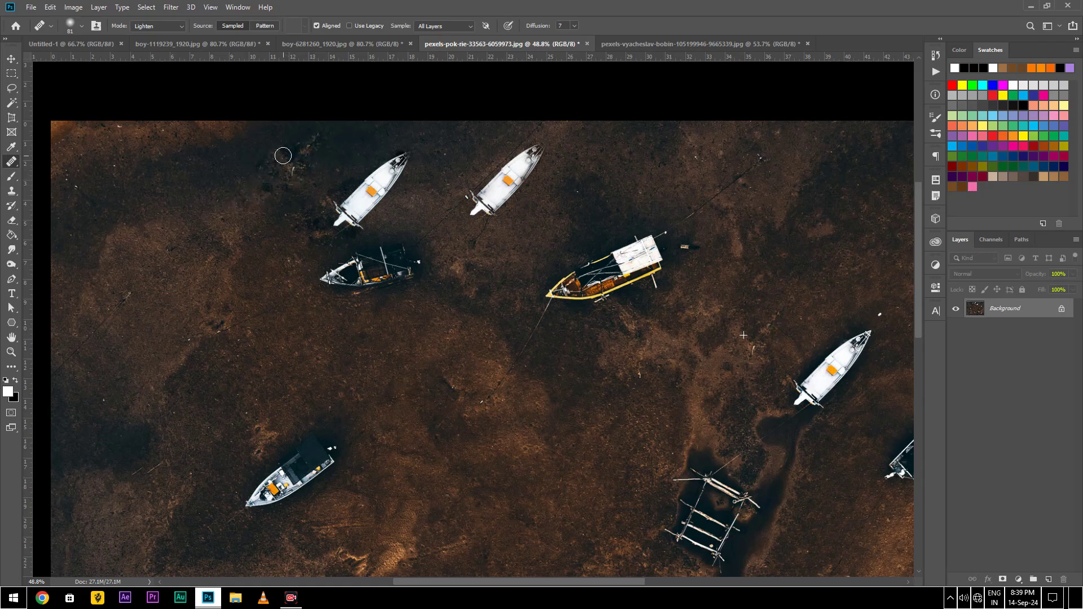
mouse_move(283, 161)
left_mouse_down()
mouse_move(178, 200)
mouse_move(367, 171)
left_mouse_up()
left_click_drag(342, 236, 341, 231)
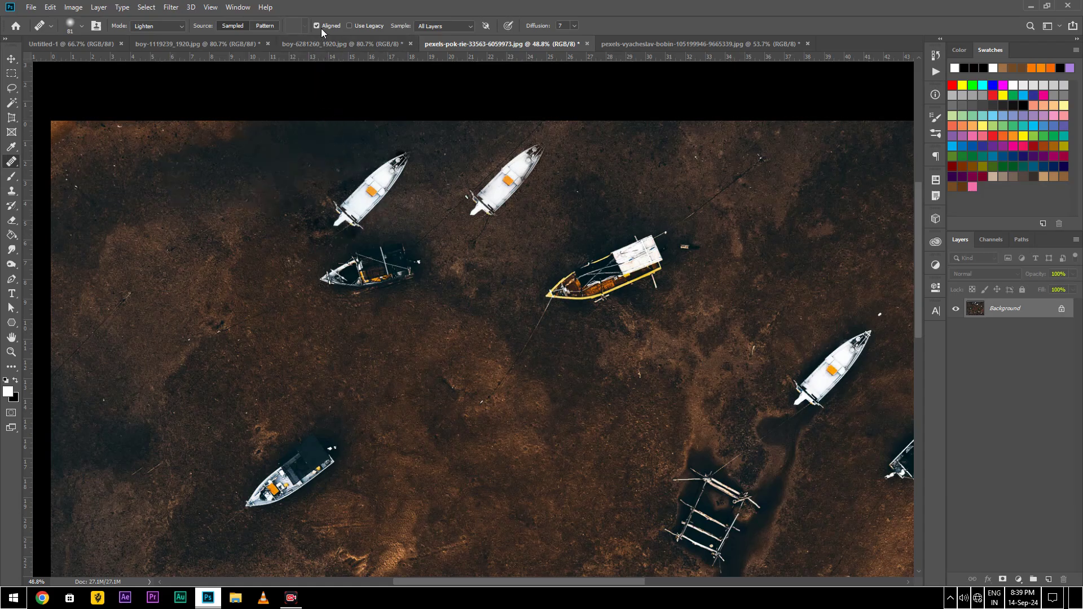
mouse_move(353, 150)
left_mouse_down()
mouse_move(339, 170)
mouse_move(347, 159)
left_mouse_up()
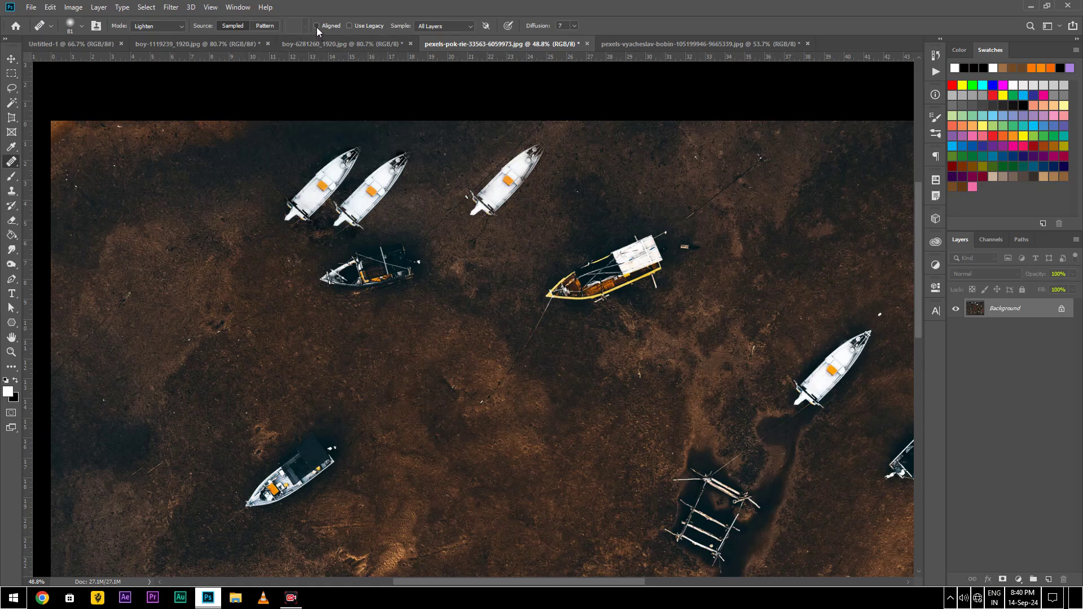
left_click_drag(203, 152, 196, 165)
Undo the top clones, paint one legacy-mode boat copy near the top, then disable Use Legacy.
key("ctrl+z")
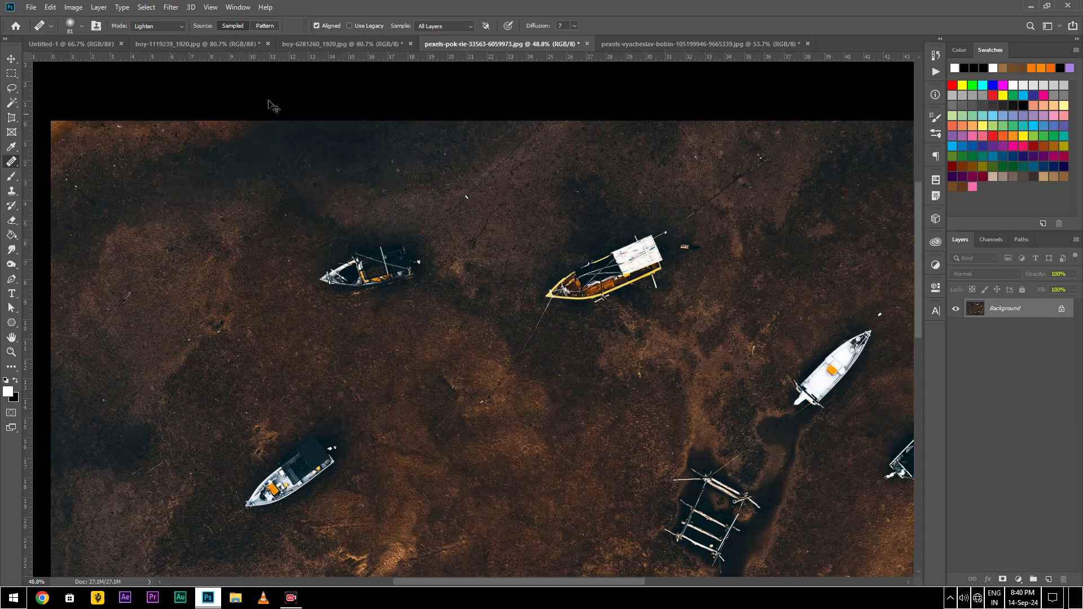
left_click(349, 25)
left_click(862, 342, "alt")
mouse_move(351, 184)
left_mouse_down()
mouse_move(342, 195)
mouse_move(359, 181)
left_mouse_up()
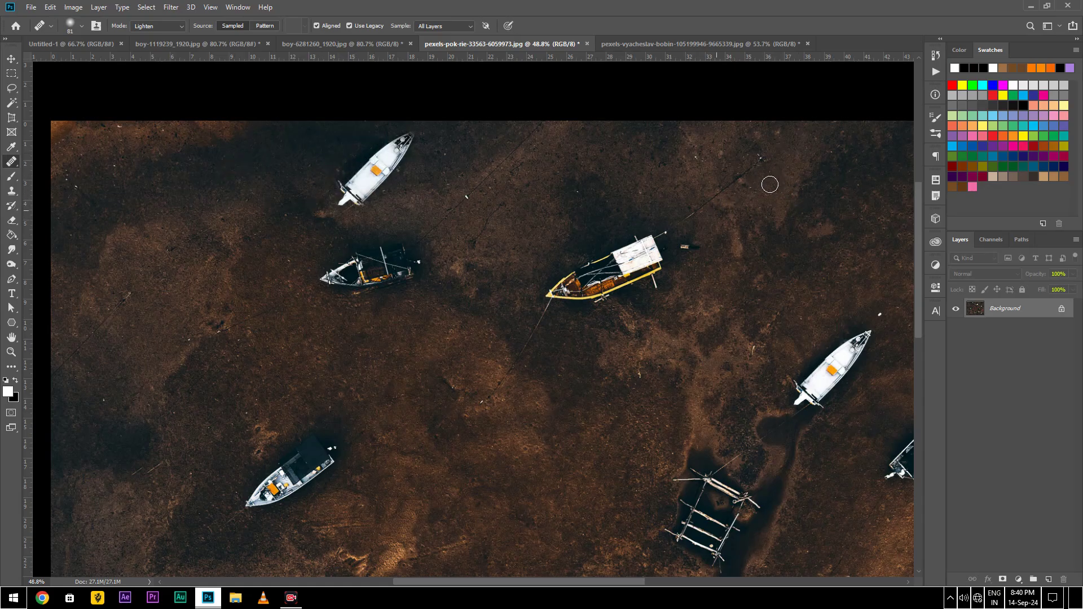
left_click(253, 186)
left_click_drag(282, 140, 230, 167)
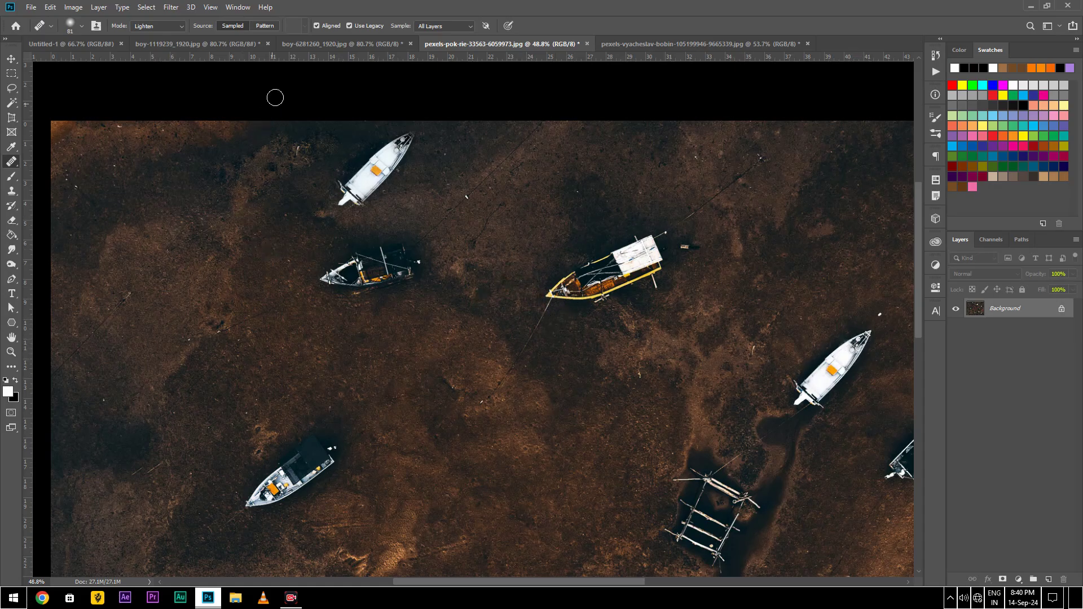
left_click(355, 27)
Clone a small boat onto the mud, then undo it.
left_click(420, 172)
scroll(420, 177, "down", 1)
scroll(421, 177, "down", 1)
scroll(420, 177, "down", 1)
key("ctrl+z")
Lower in the photo, heal-copy white specks near the channel and onto the upper mud.
scroll(420, 177, "down", 1)
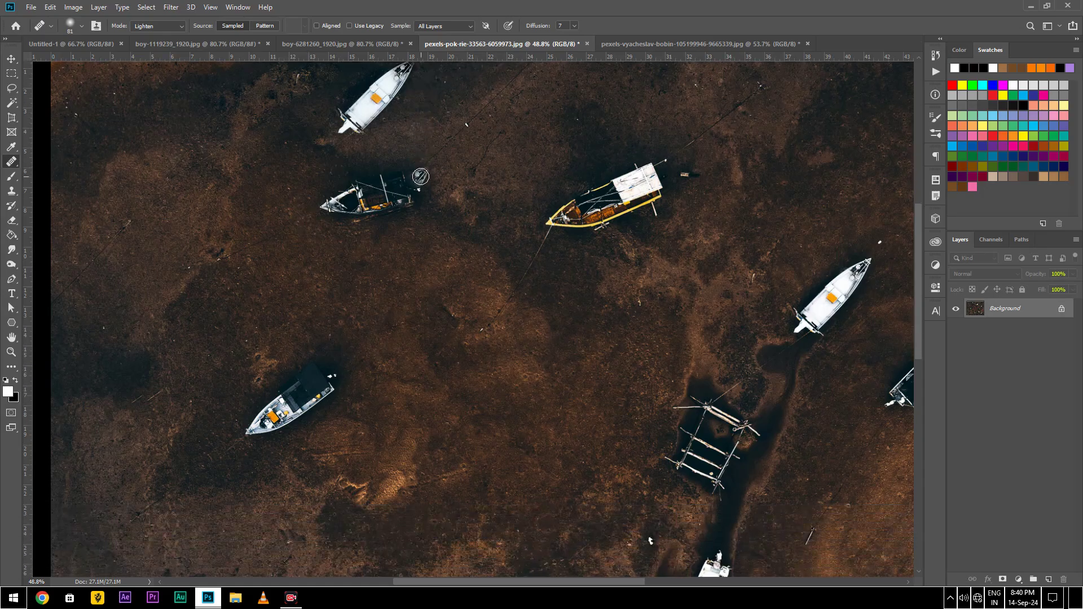
scroll(420, 177, "down", 1)
scroll(417, 172, "down", 2)
scroll(483, 253, "down", 2)
scroll(476, 273, "down", 2)
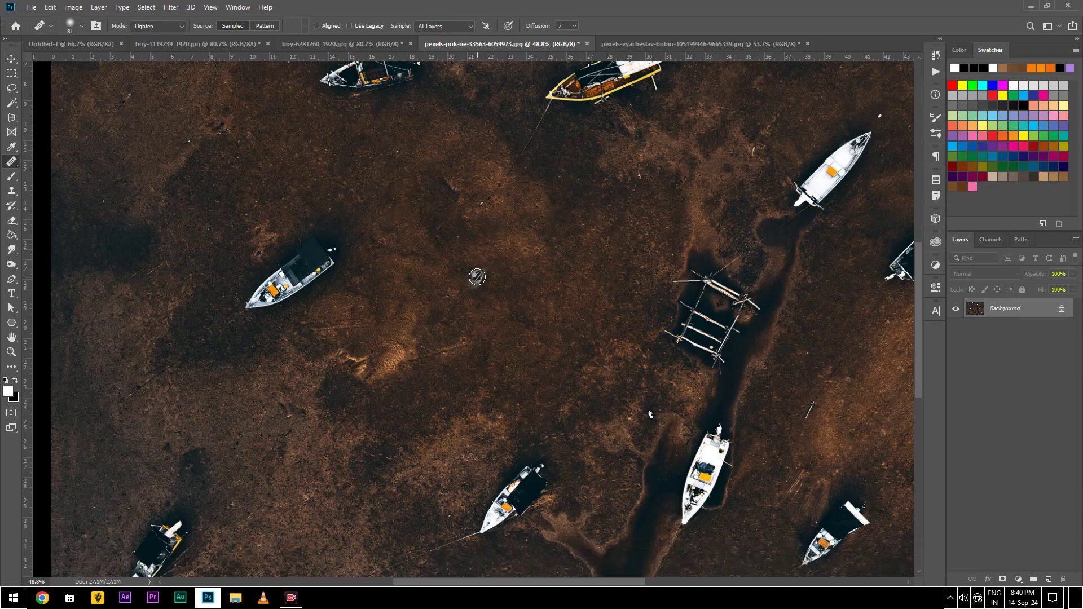
scroll(466, 290, "down", 2)
scroll(467, 290, "down", 1)
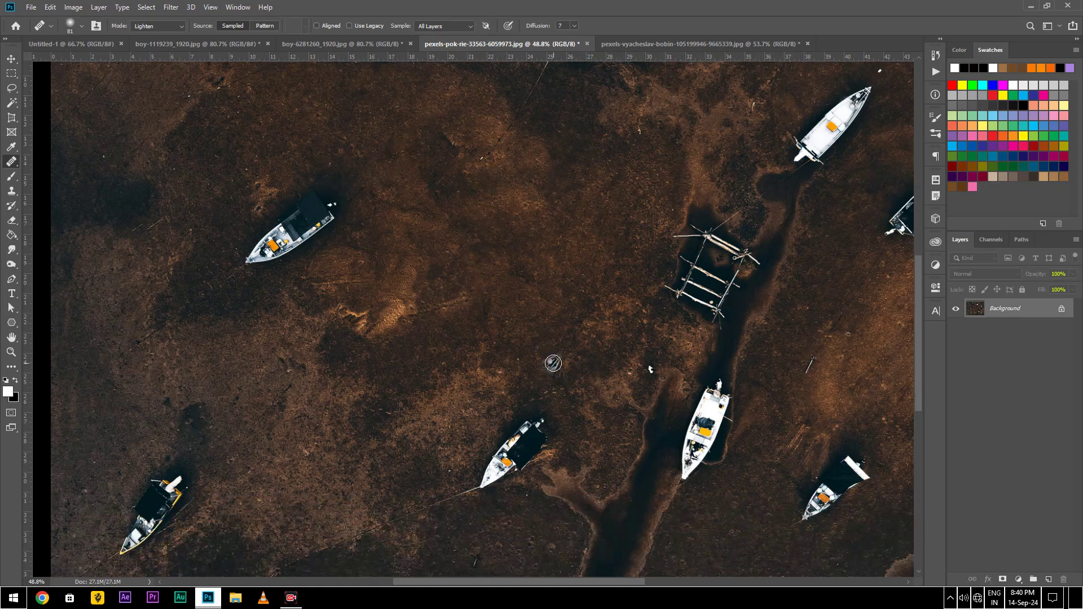
left_click(657, 369)
left_click(418, 170)
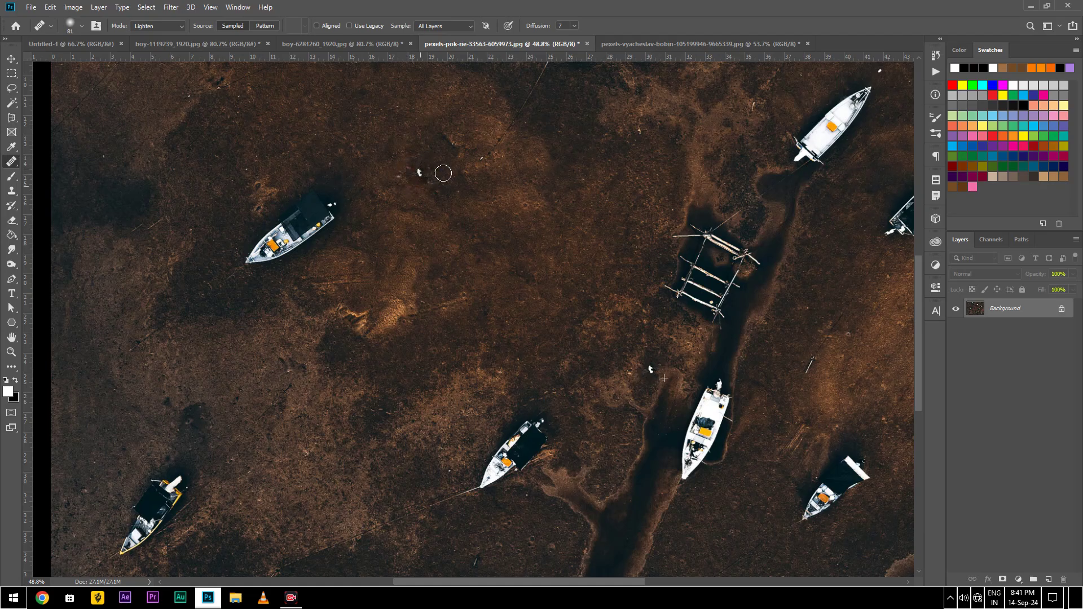
left_click(160, 26)
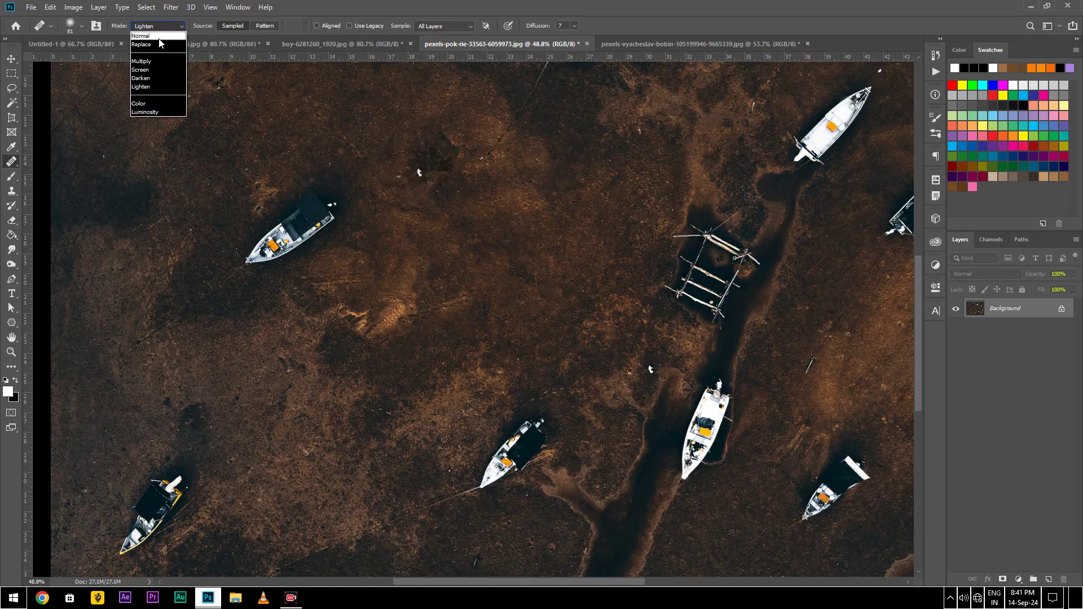
With Darken healing mode, heal away the white specks on the mud and by the channel.
left_click(142, 78)
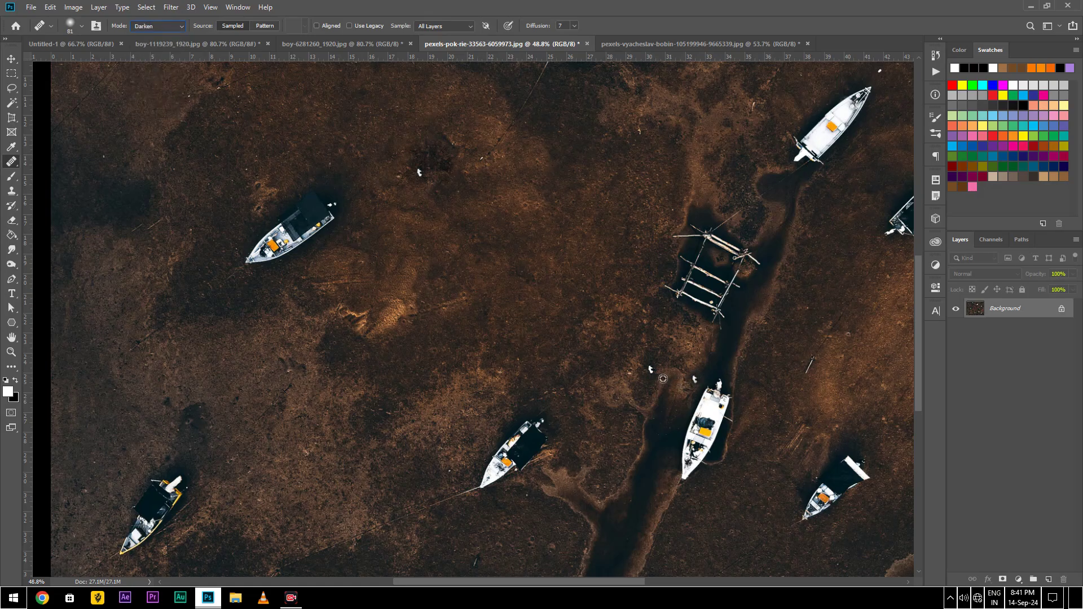
left_click(496, 238)
left_click(478, 223)
left_click(655, 370)
left_click(499, 370)
left_click(419, 171)
left_click(399, 294)
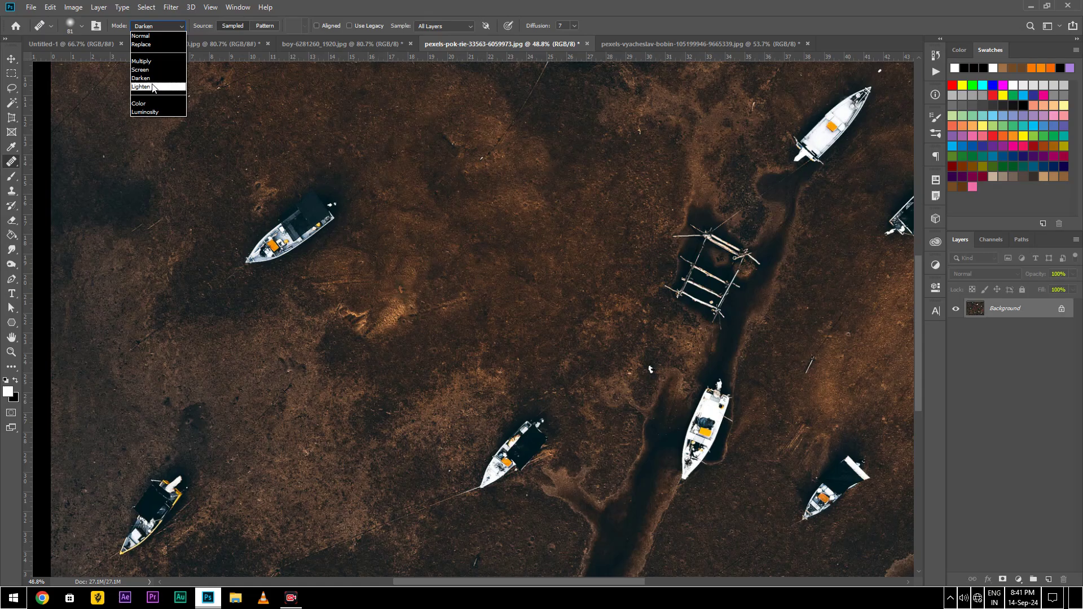
Switch the healing mode to Lighten and test it on several mud specks.
left_click(150, 86)
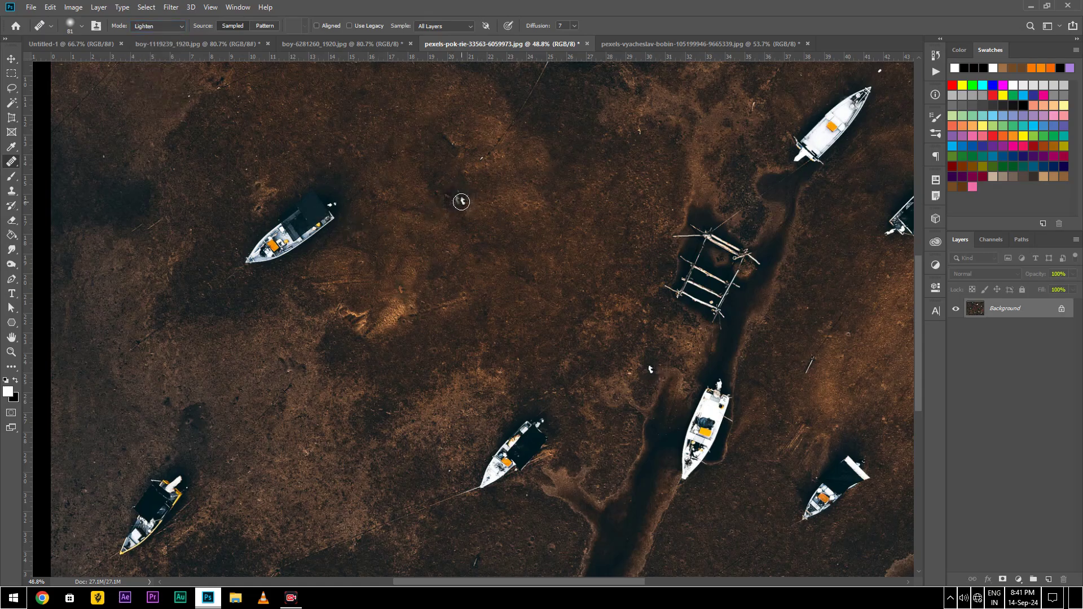
left_click(474, 243)
left_click(510, 241)
left_click(510, 241)
left_click(474, 242)
left_click(458, 199)
Return the healing mode to Darken and heal the speck beside the channel.
left_click(151, 26)
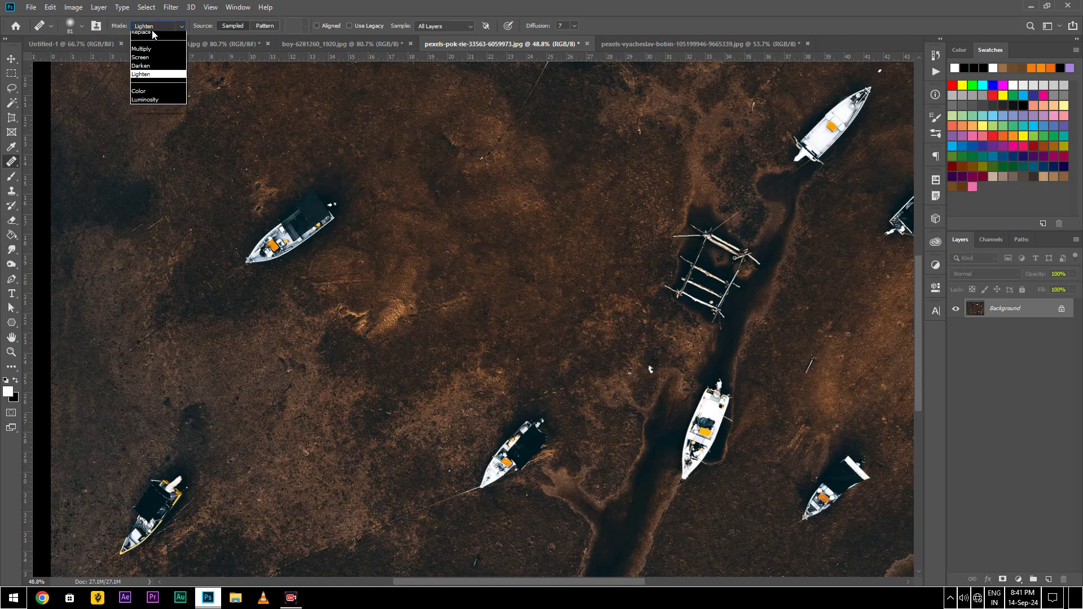
left_click(149, 78)
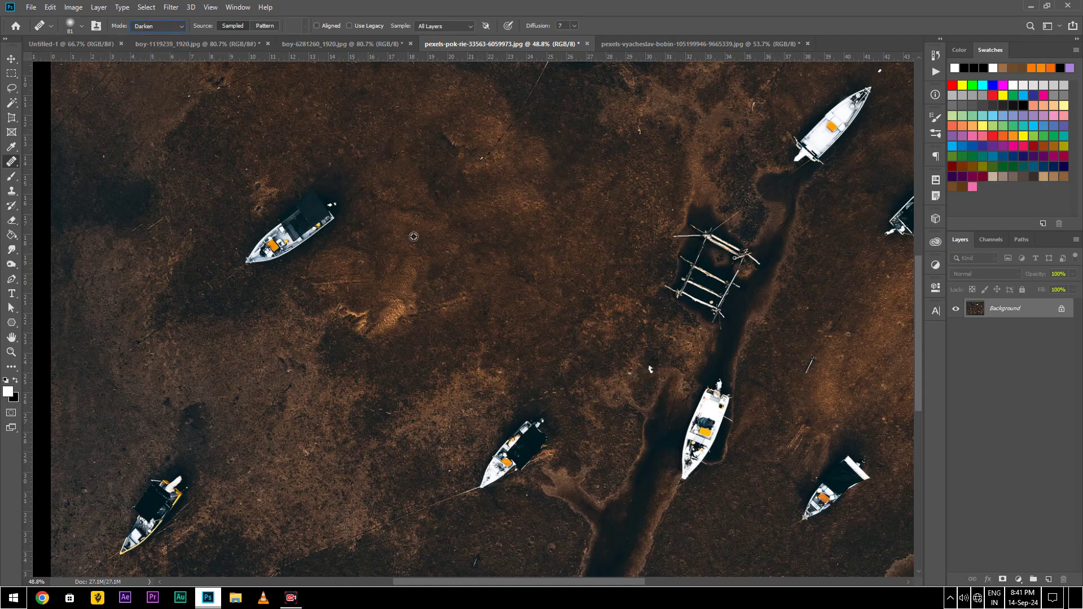
left_click(652, 370)
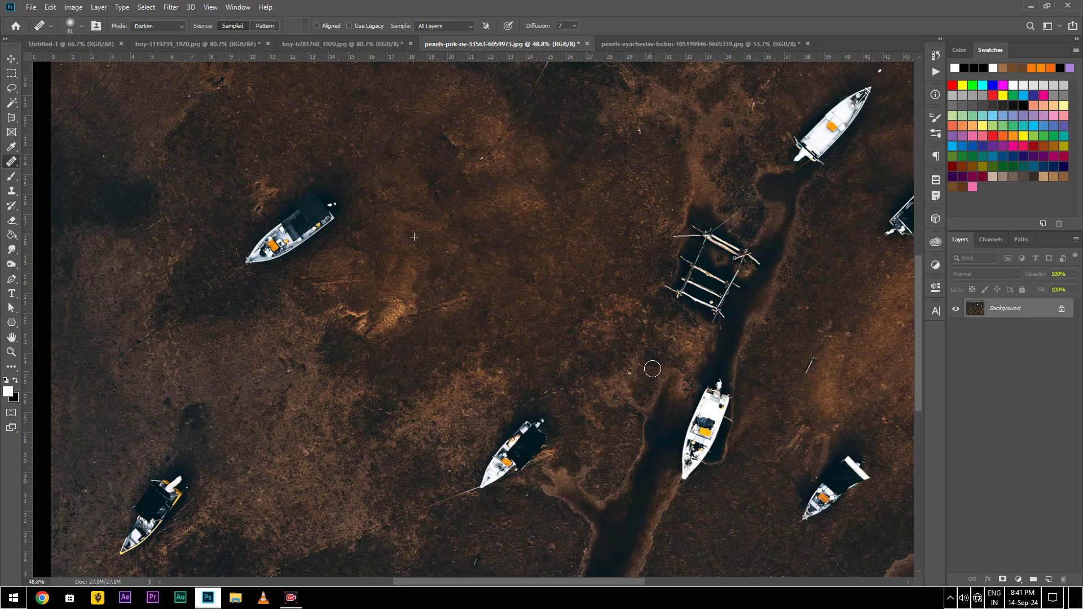